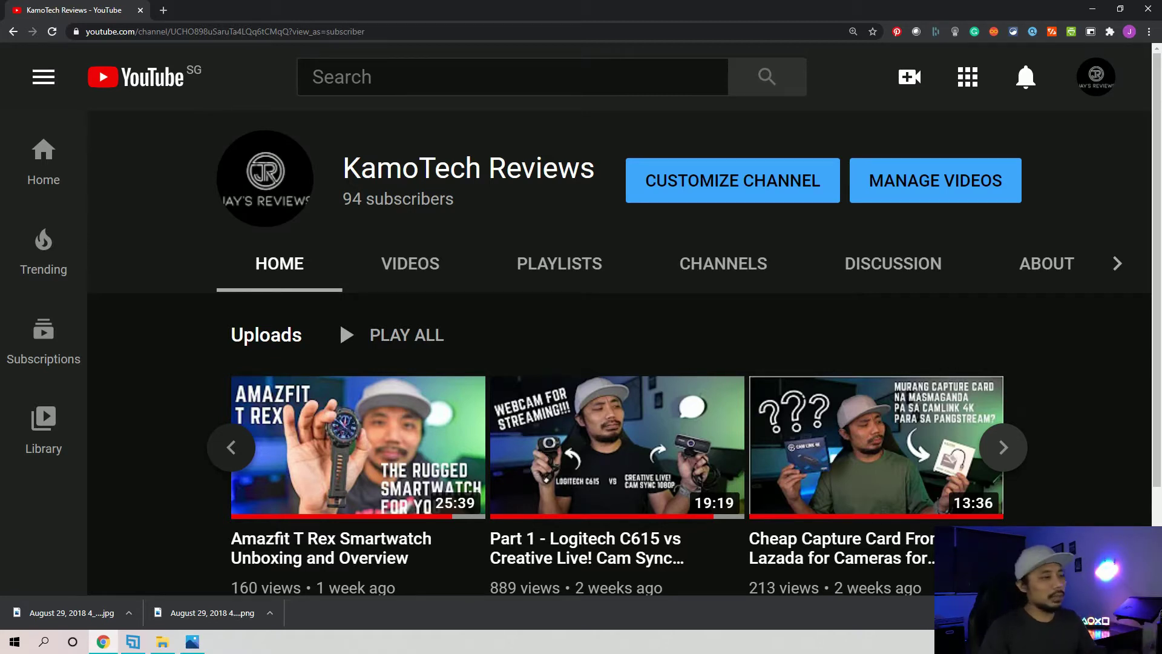
Preview the Amazfit thumbnail image, then close the image viewer.
{"action": "mouse_move", "coordinate": [319, 586]}
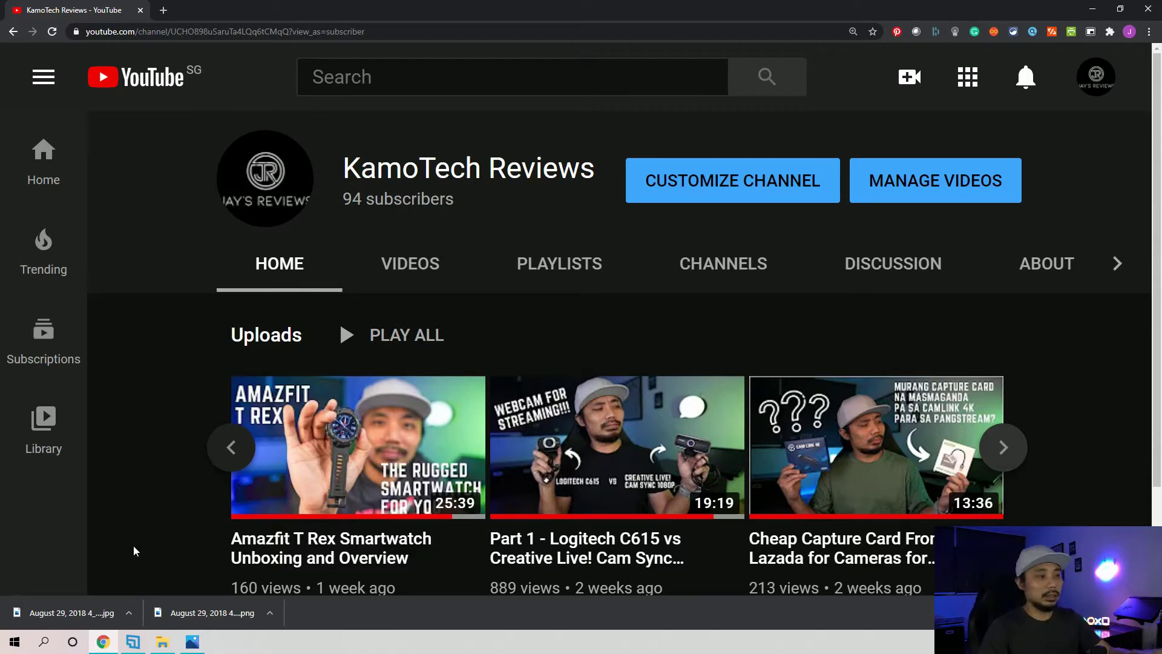
{"action": "left_click", "coordinate": [200, 645]}
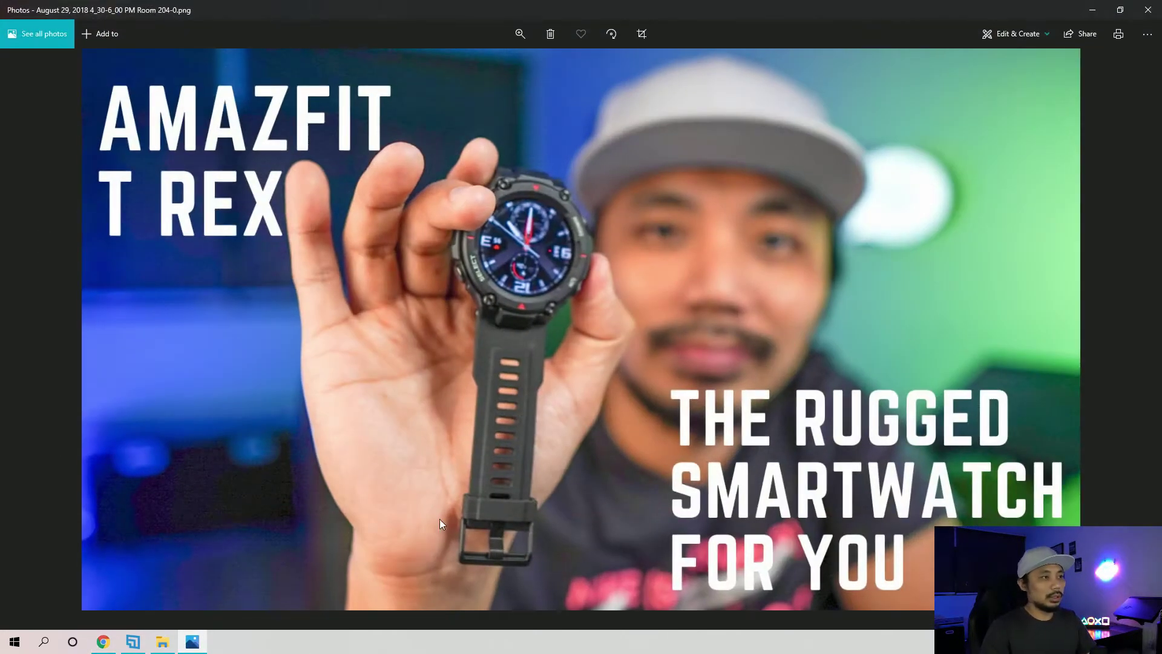
{"action": "left_click", "coordinate": [1093, 10]}
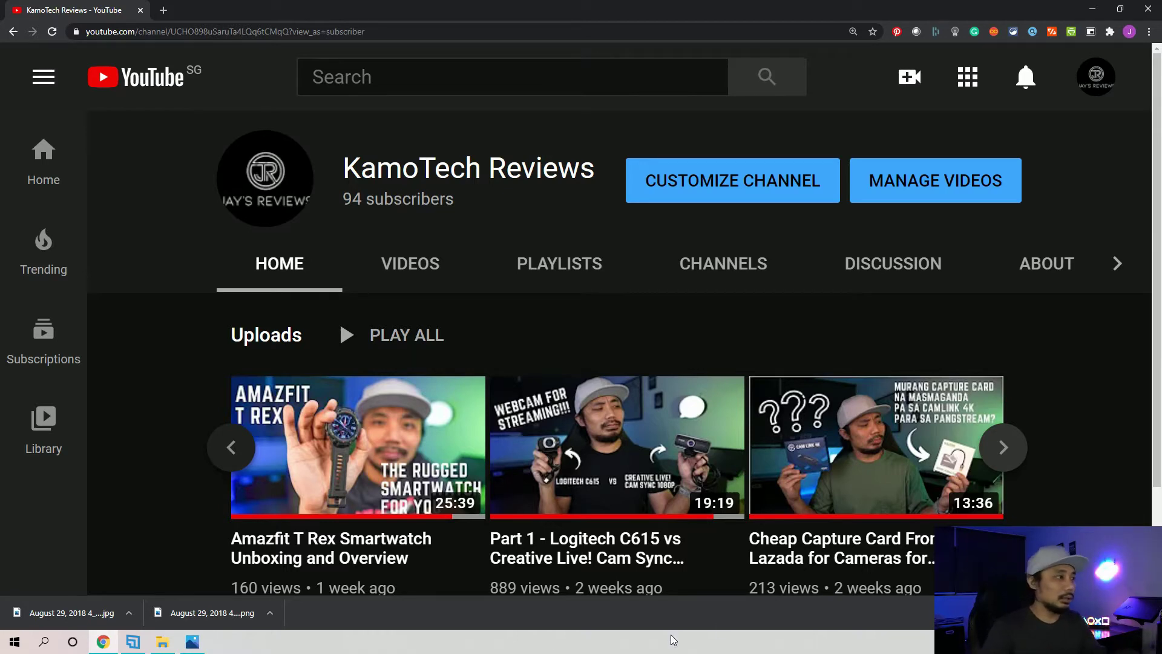
Go to canva.com in a new Chrome tab.
{"action": "left_click", "coordinate": [163, 10]}
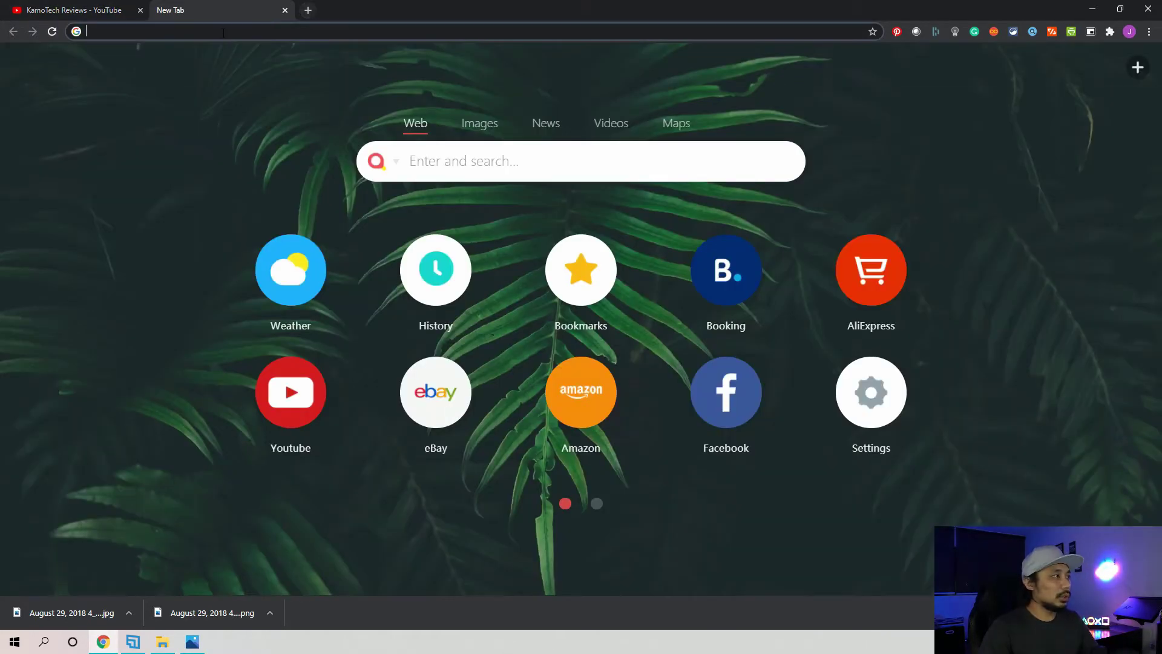
{"action": "type", "text": "canva"}
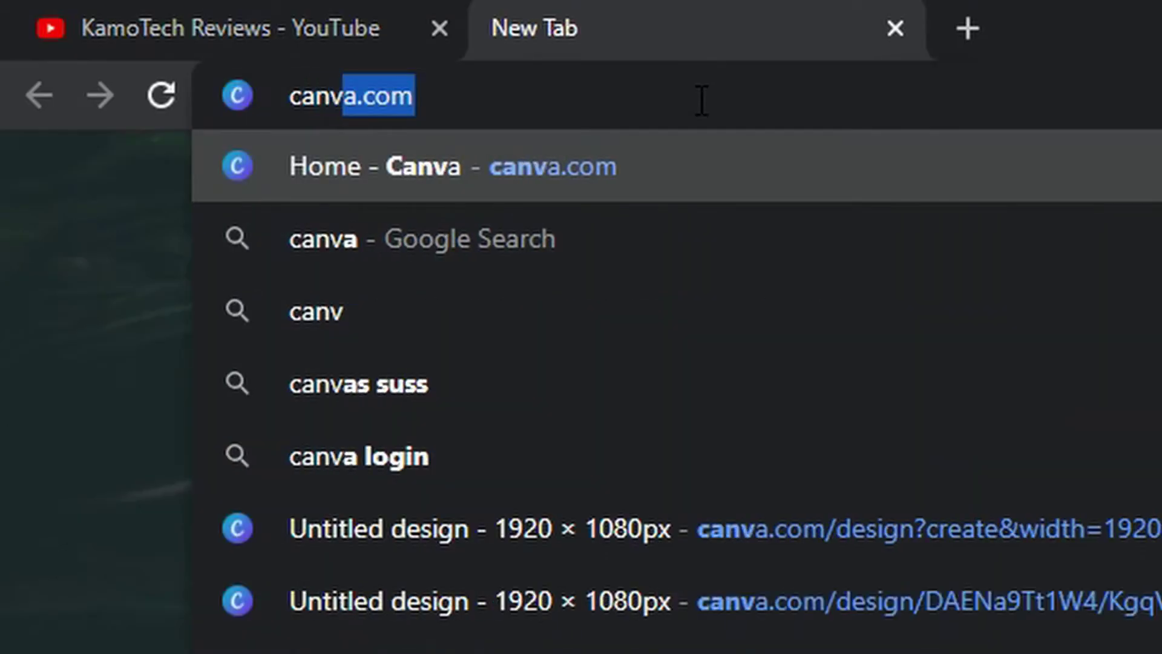
{"action": "type", "text": ".com"}
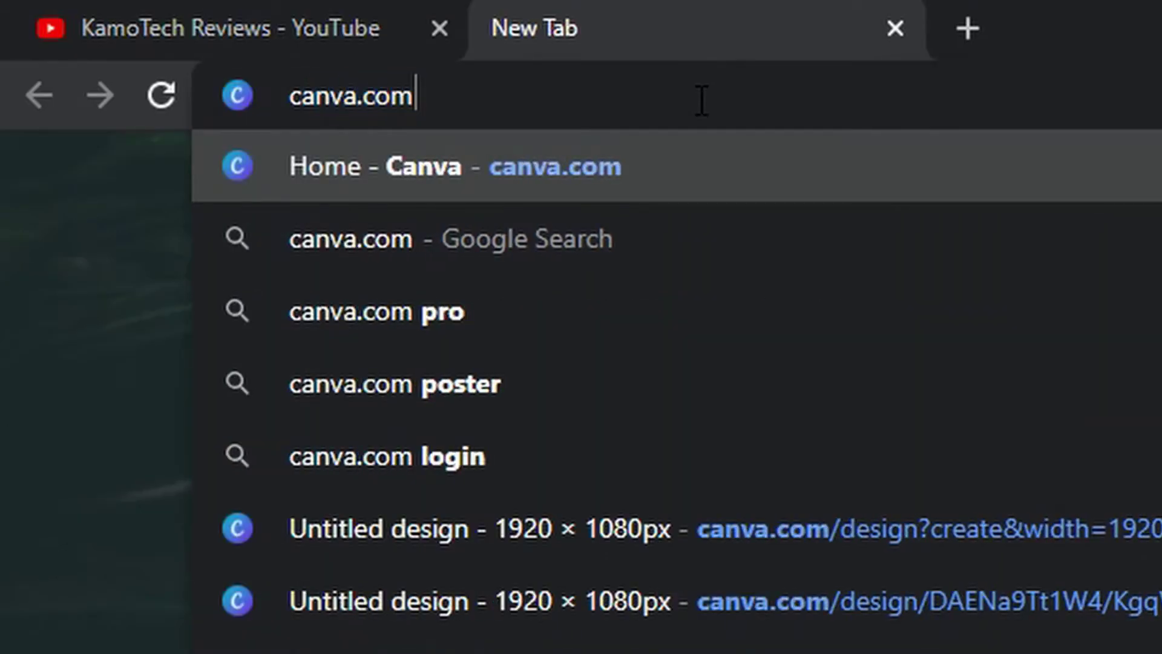
{"action": "key", "text": "Return"}
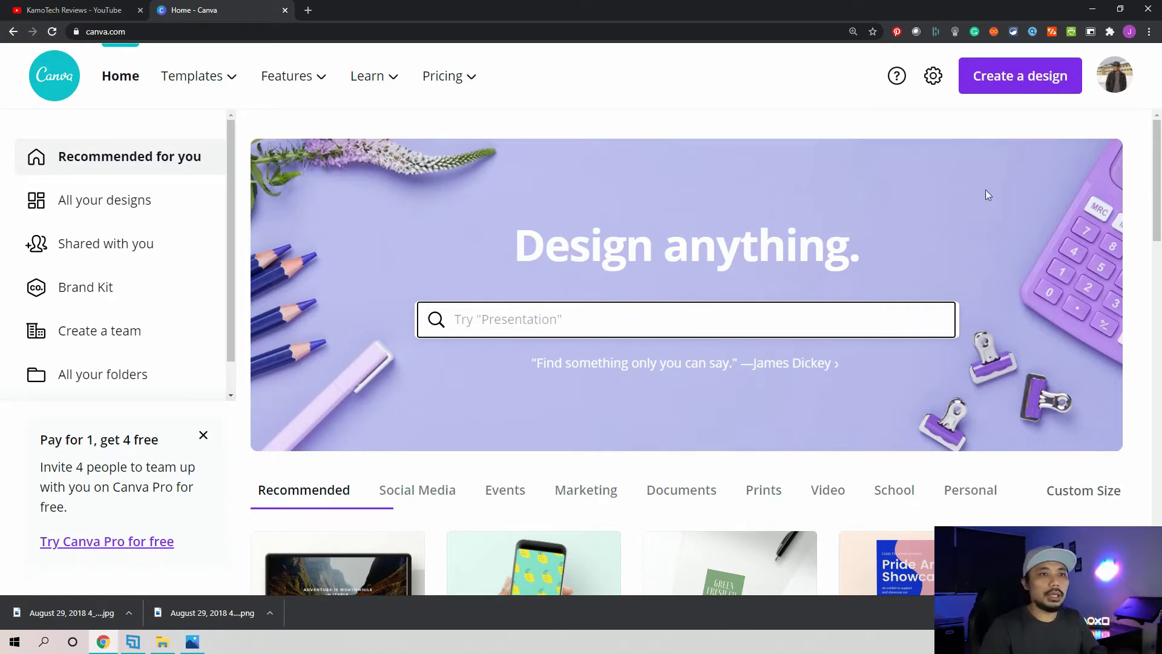
Create a custom-size blank design of 1920 × 1080 px.
{"action": "left_click", "coordinate": [1007, 83]}
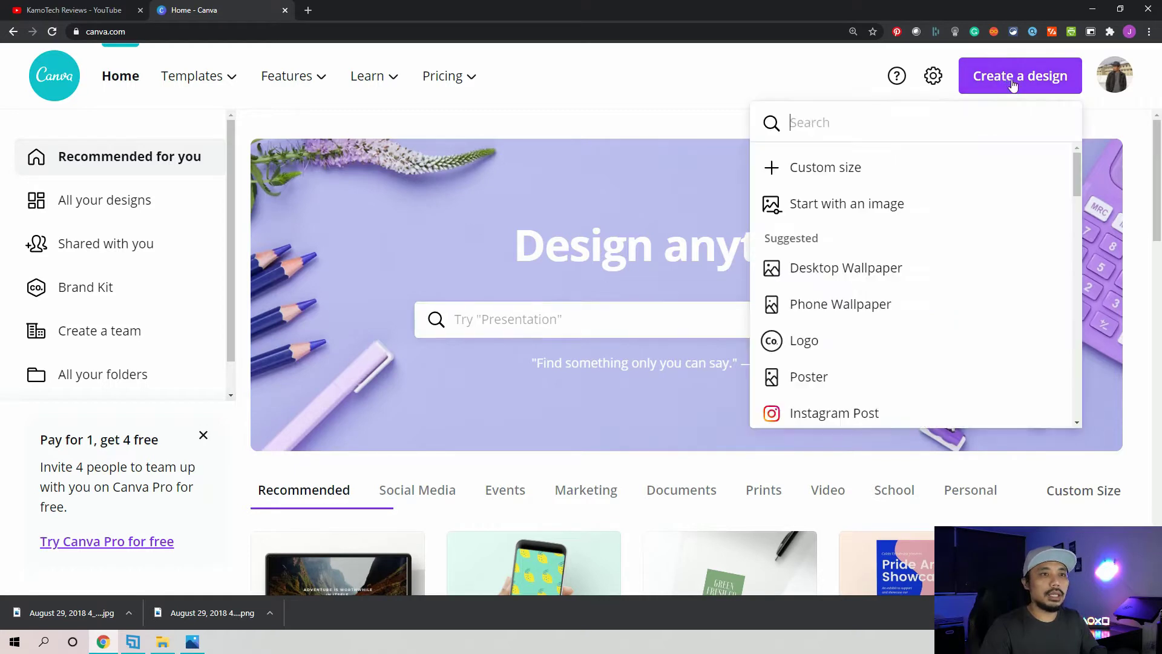
{"action": "left_click", "coordinate": [826, 169]}
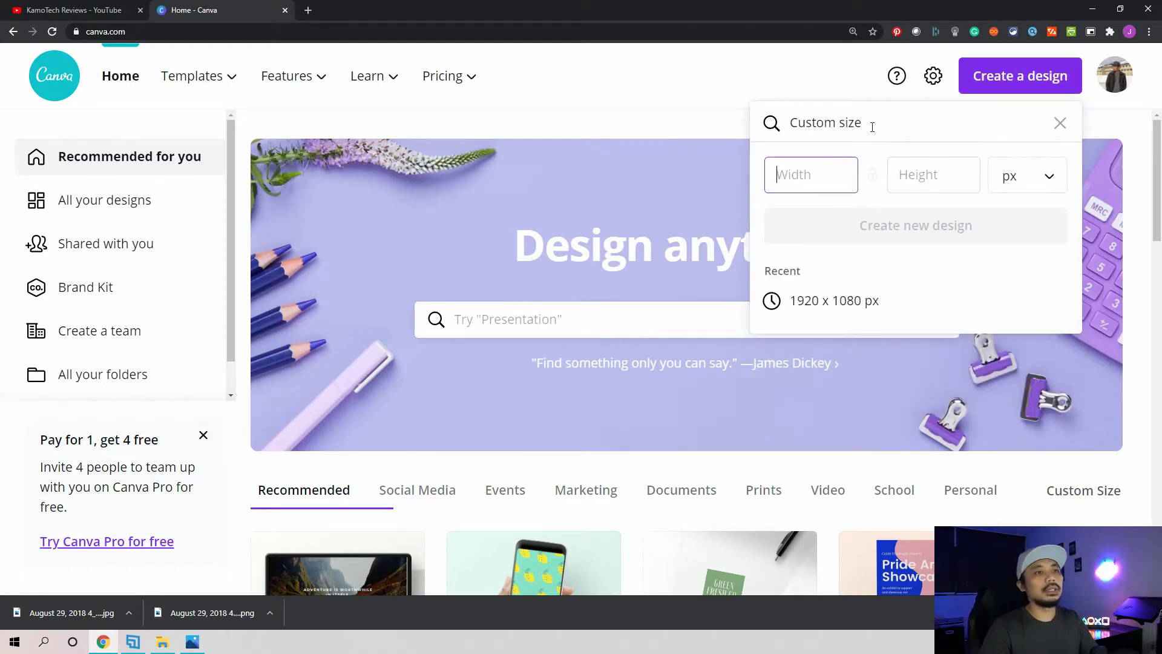
{"action": "type", "text": "1920"}
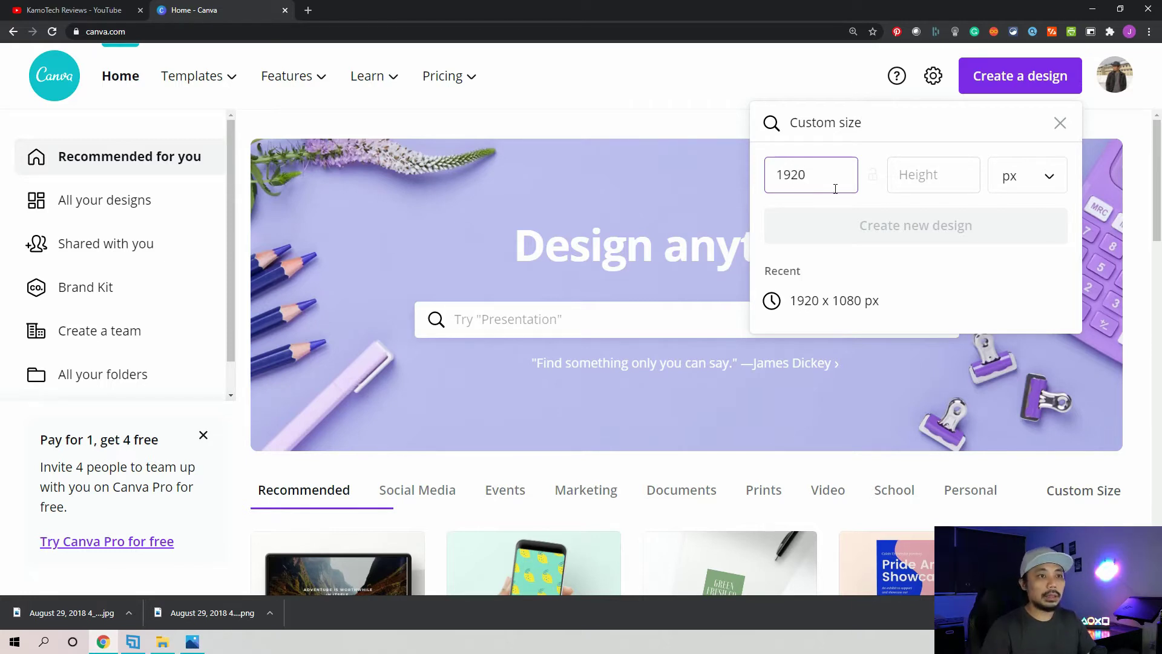
{"action": "left_click", "coordinate": [927, 175]}
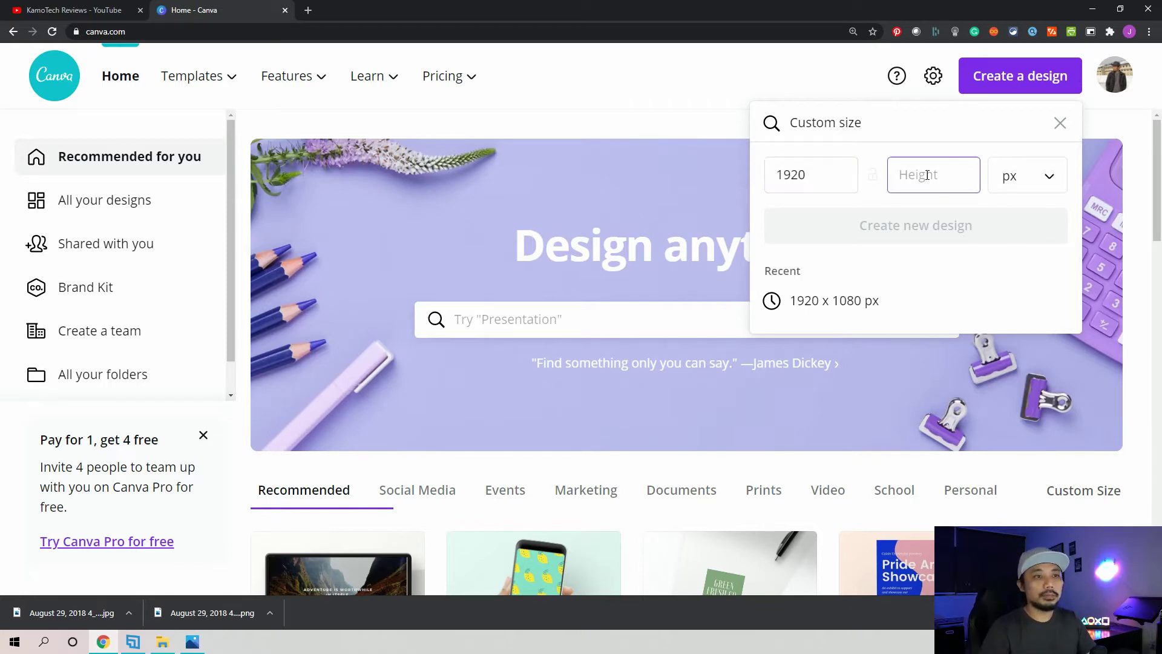
{"action": "type", "text": "1080"}
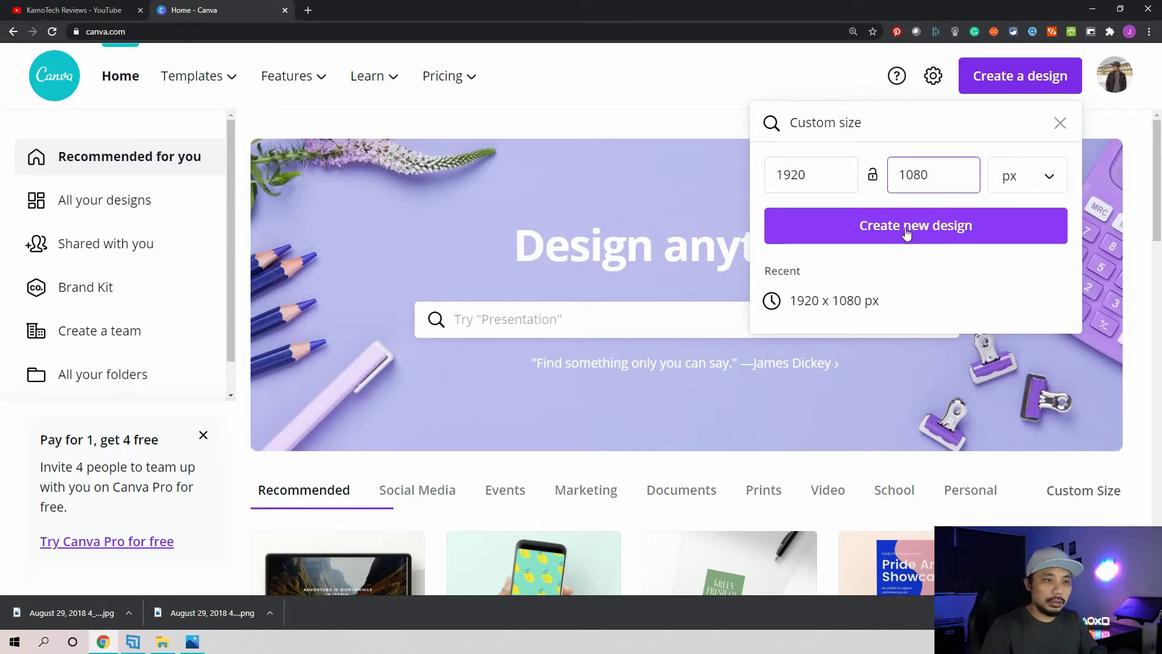
{"action": "left_click", "coordinate": [906, 229]}
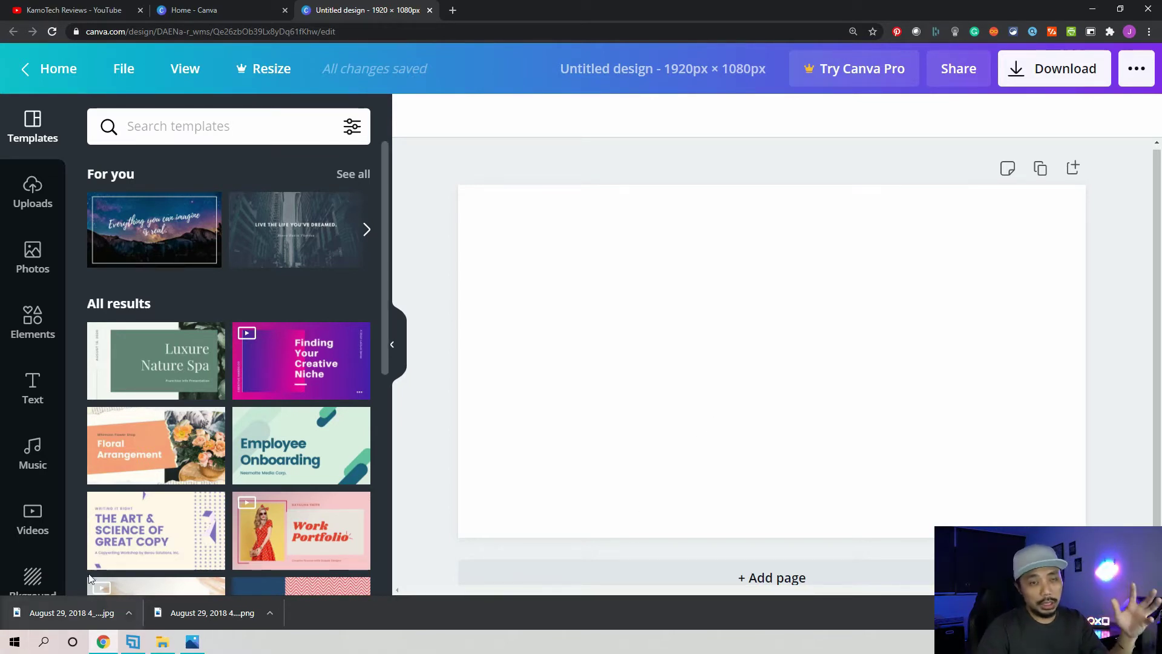
Drag the DSC05523 photo from the Thumbnail folder onto the Canva canvas.
{"action": "left_click", "coordinate": [162, 642]}
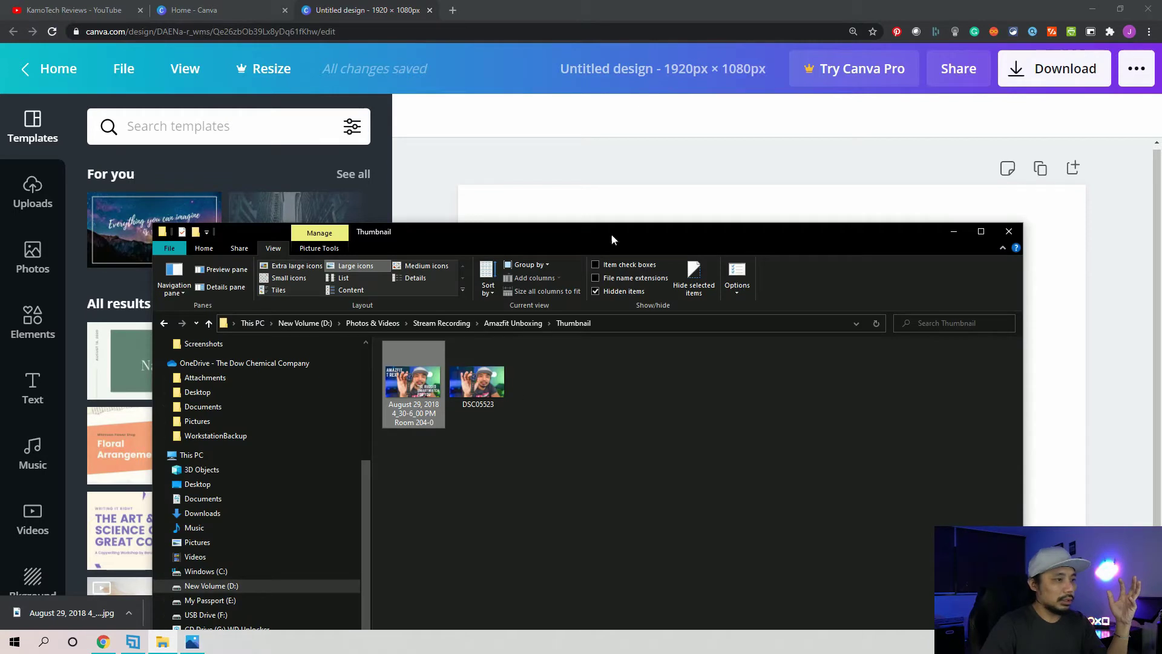
{"action": "left_click_drag", "start_coordinate": [613, 248], "coordinate": [707, 336]}
{"action": "left_click", "coordinate": [616, 453]}
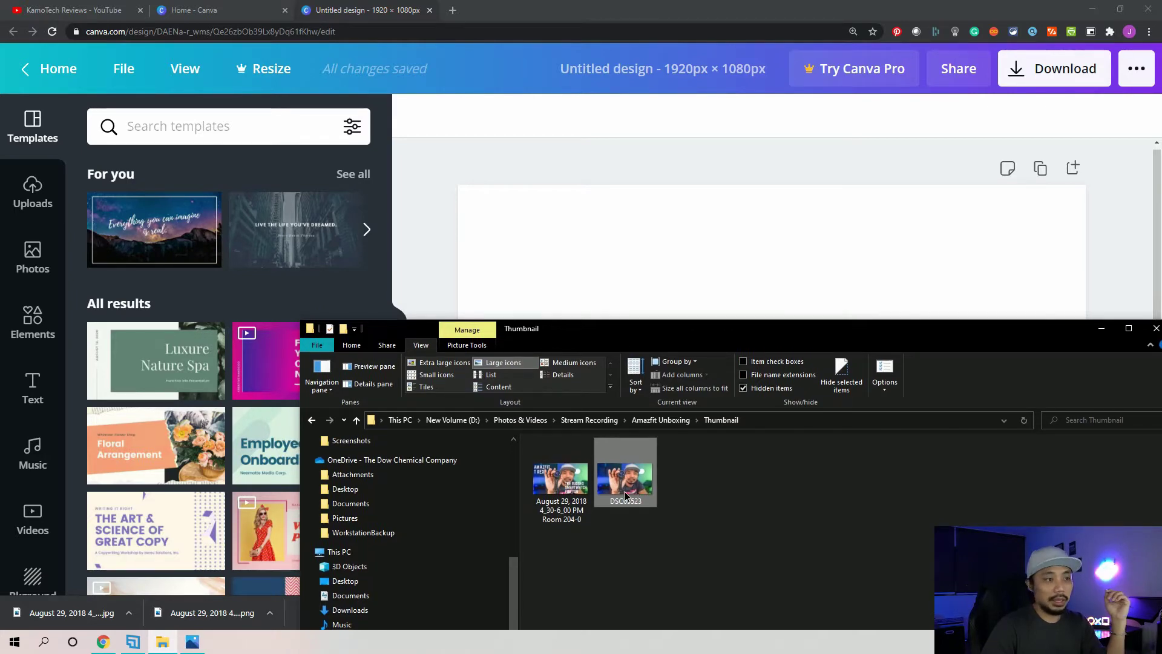
{"action": "left_click_drag", "start_coordinate": [626, 493], "coordinate": [702, 470]}
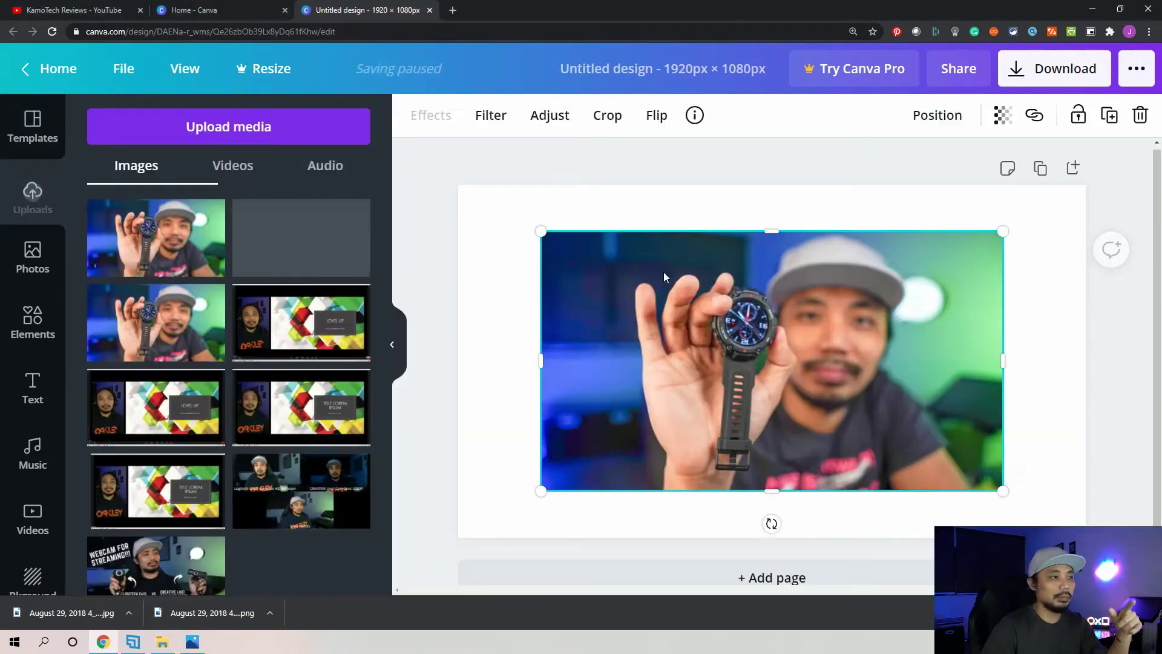
Stretch the DSC05523 photo corner to corner so it covers the full 1920 × 1080 page.
{"action": "left_click", "coordinate": [396, 352]}
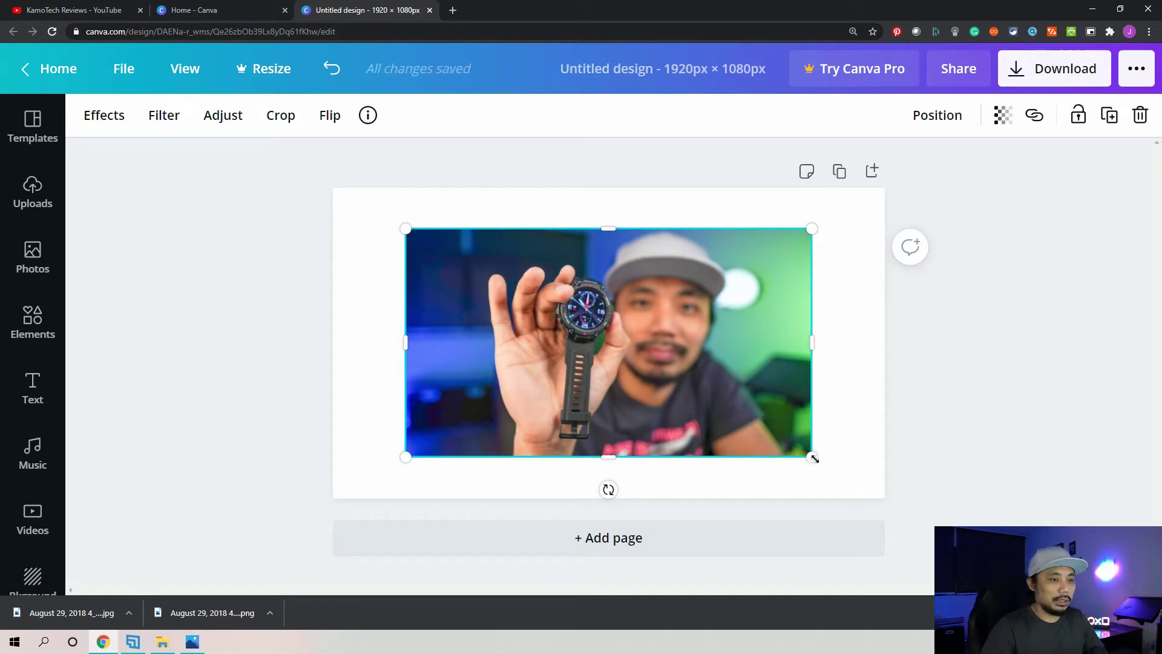
{"action": "left_click_drag", "start_coordinate": [815, 456], "coordinate": [881, 500]}
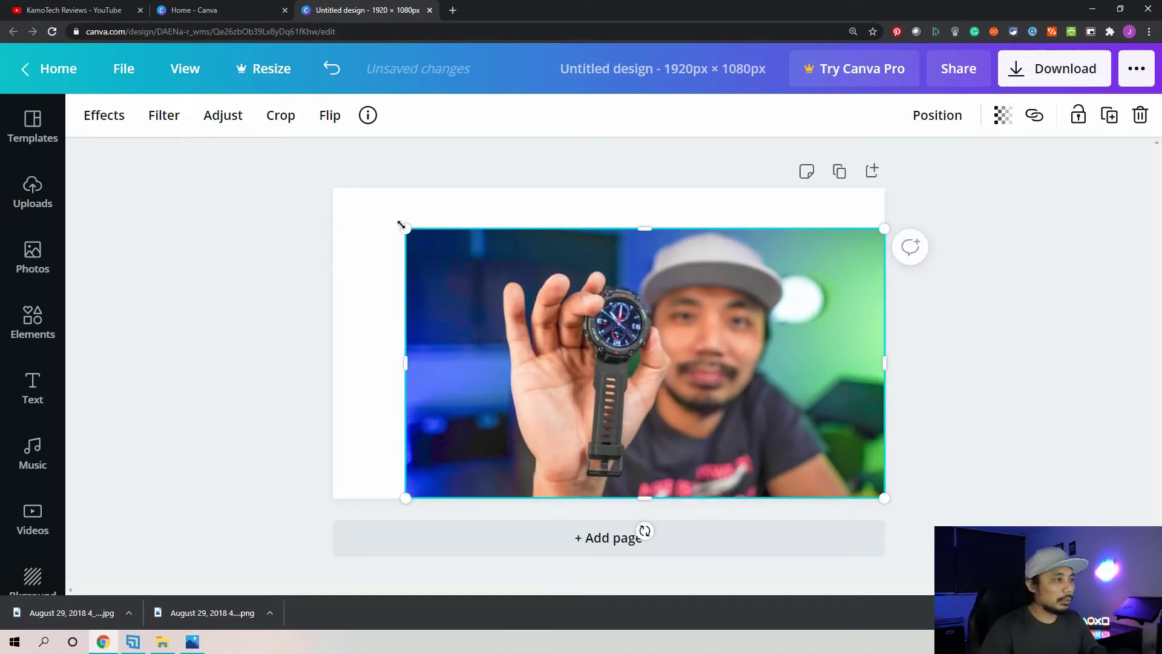
{"action": "left_click_drag", "start_coordinate": [403, 228], "coordinate": [334, 187]}
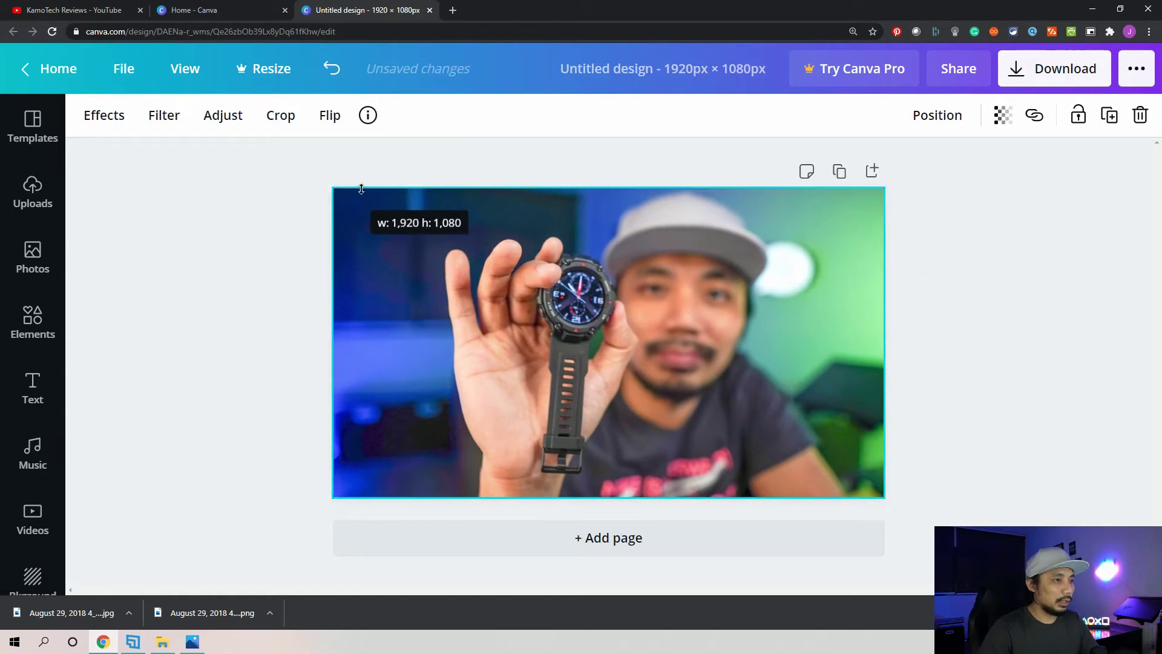
{"action": "left_click", "coordinate": [994, 306]}
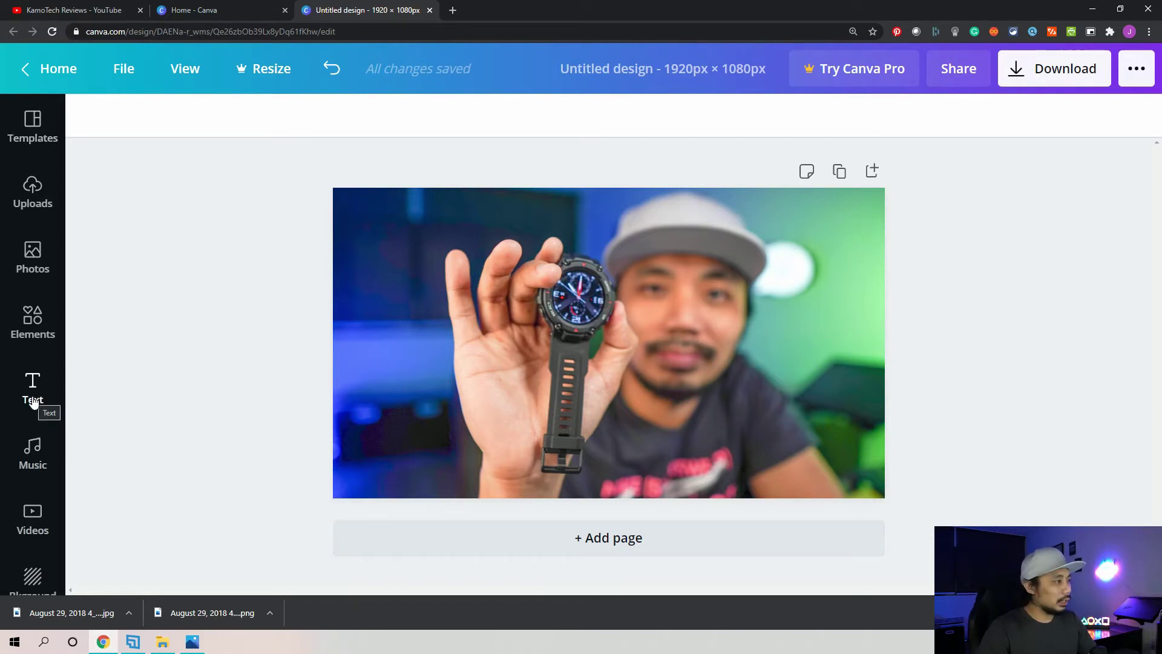
Place the Graphic Design text combination onto the photo.
{"action": "left_click", "coordinate": [33, 403]}
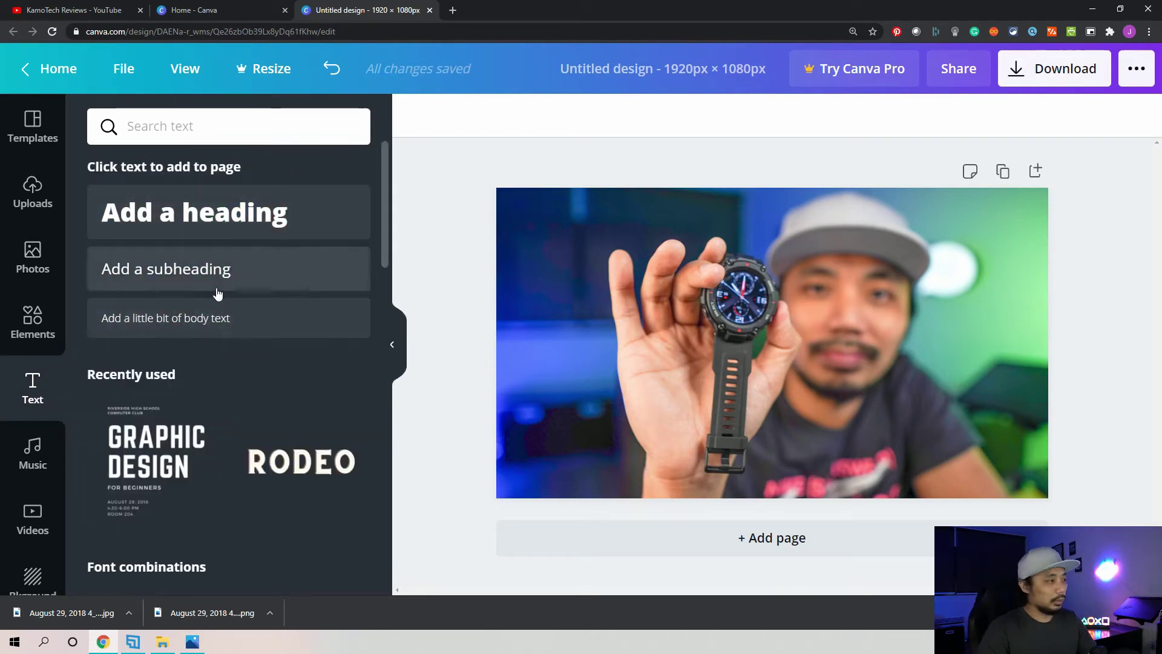
{"action": "scroll", "coordinate": [253, 404], "scroll_direction": "down", "scroll_amount": 2}
{"action": "scroll", "coordinate": [247, 377], "scroll_direction": "down", "scroll_amount": 1}
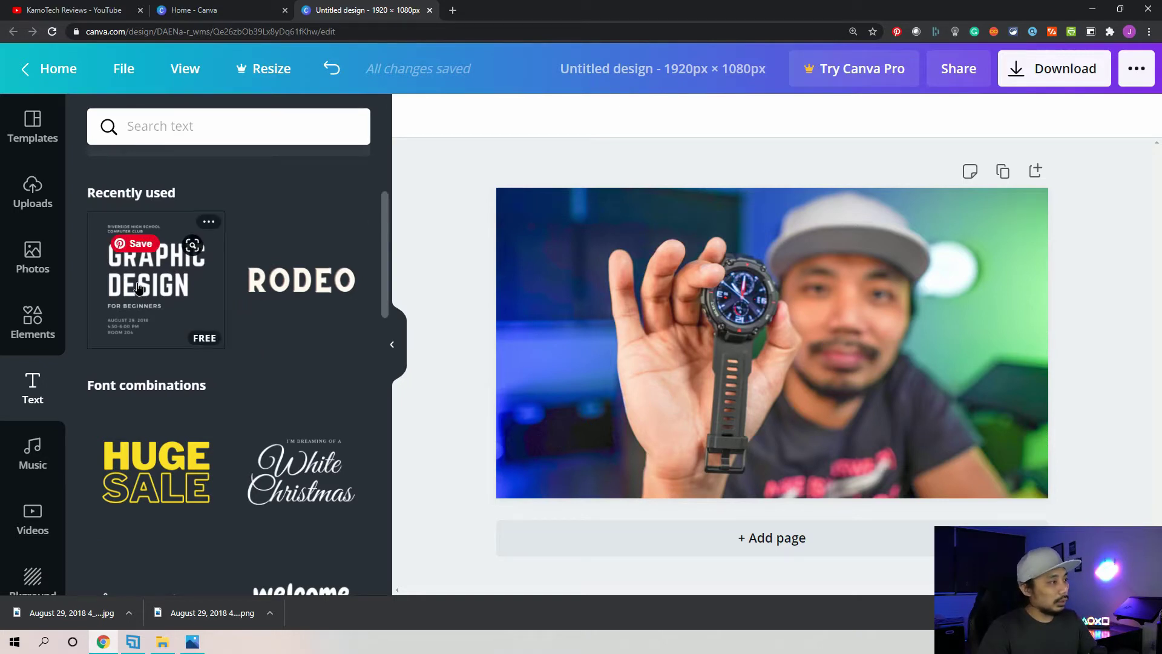
{"action": "left_click_drag", "start_coordinate": [138, 289], "coordinate": [615, 473]}
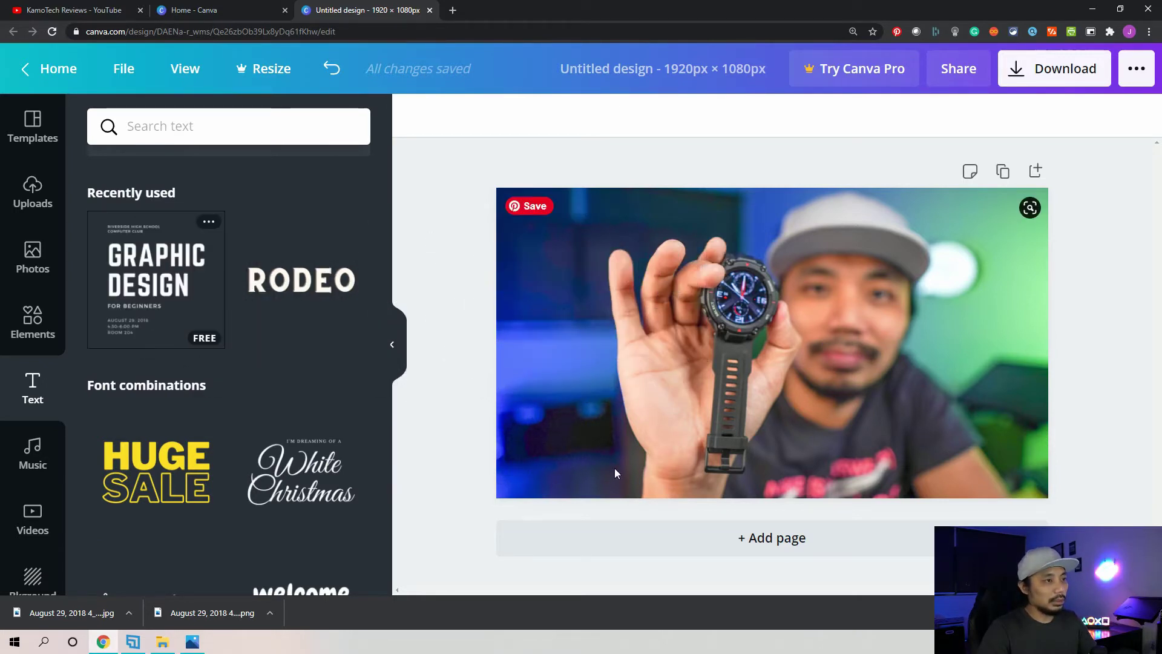
{"action": "left_click", "coordinate": [635, 302]}
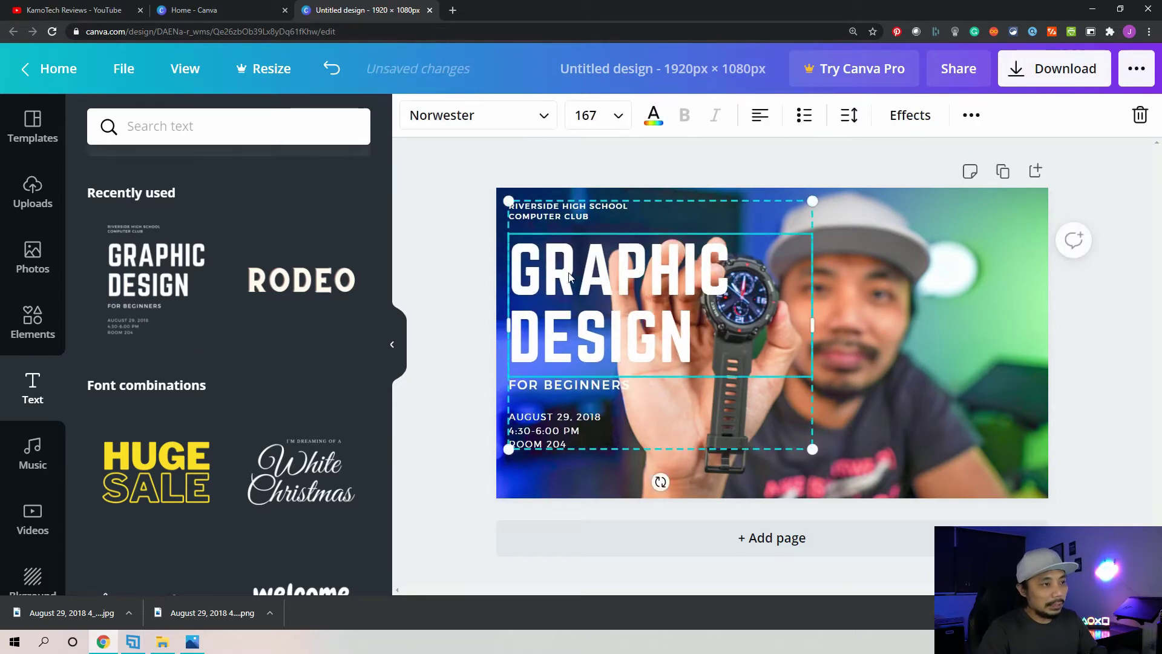
Delete the club, FOR BEGINNERS and date lines; shrink the heading into the top-left.
{"action": "left_click", "coordinate": [573, 217]}
{"action": "key", "text": "Delete"}
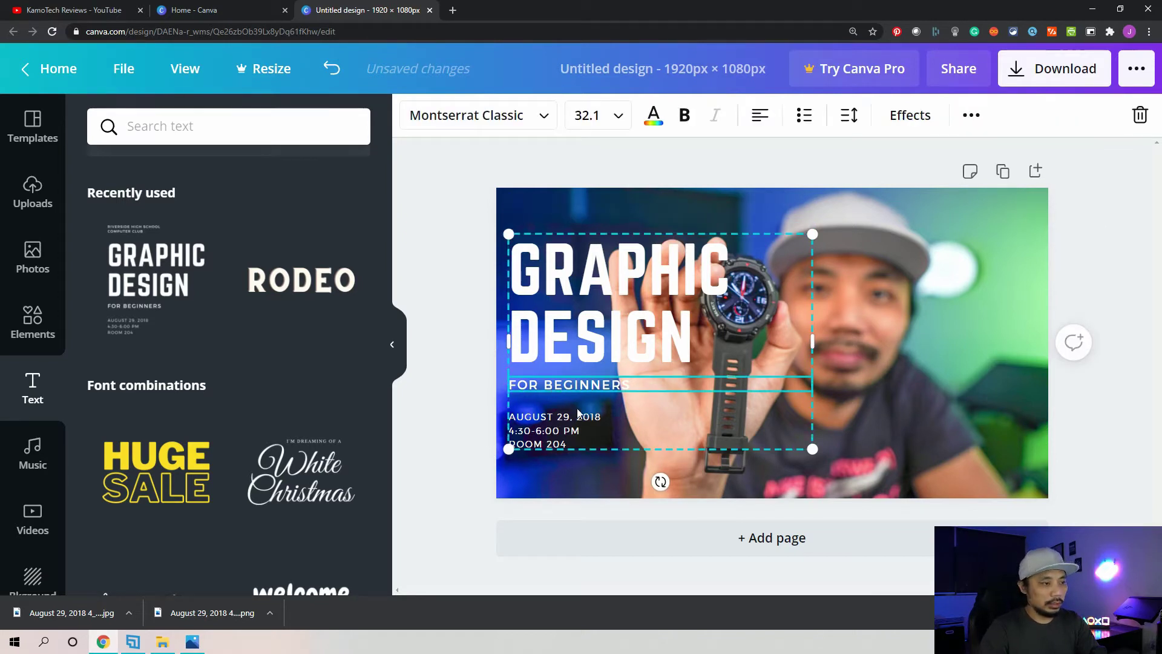
{"action": "key", "text": "Delete"}
{"action": "left_click", "coordinate": [566, 425]}
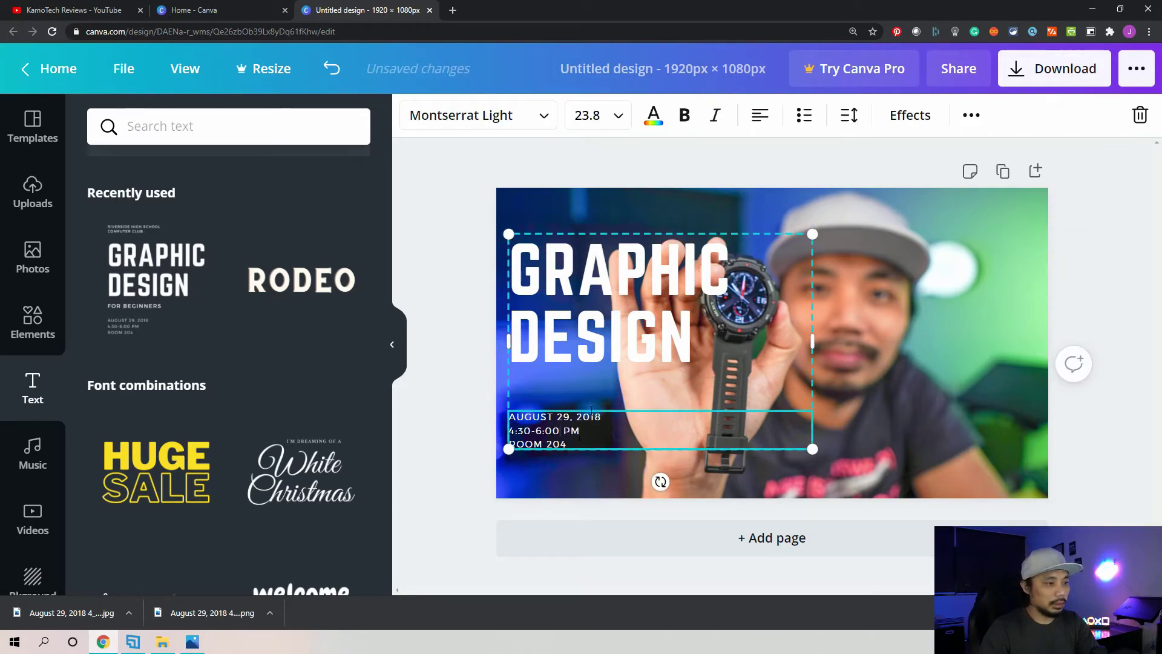
{"action": "key", "text": "Delete"}
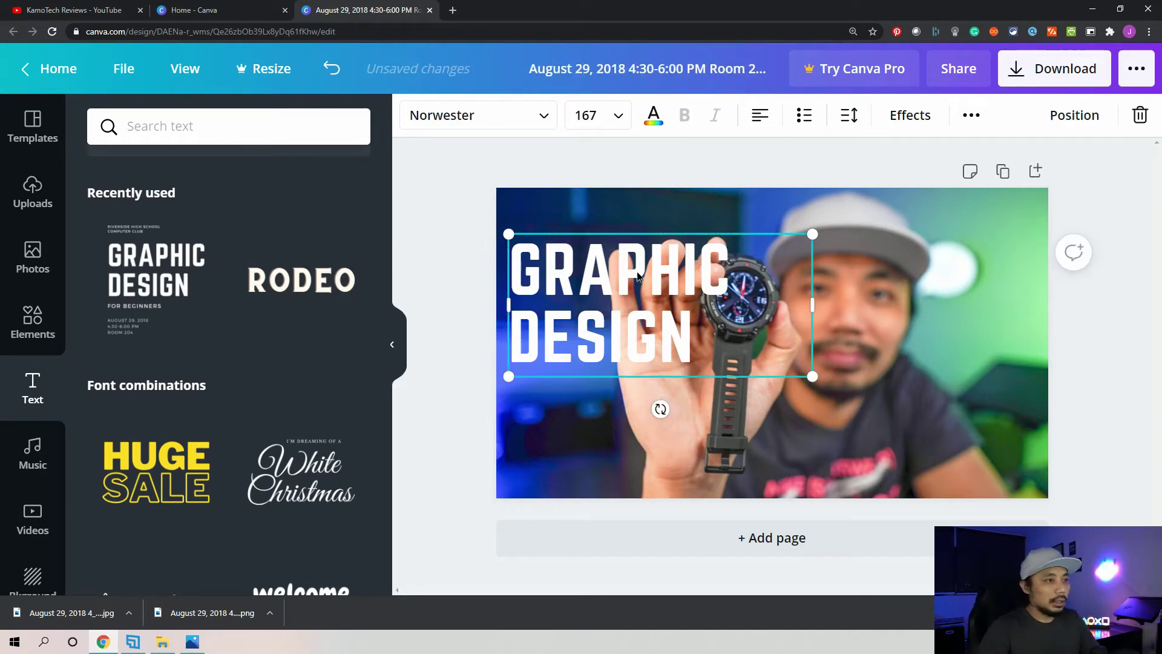
{"action": "left_click_drag", "start_coordinate": [637, 276], "coordinate": [633, 242]}
{"action": "left_click_drag", "start_coordinate": [803, 341], "coordinate": [744, 313]}
Change the heading text to AMAZFIT on one line and T REX on the next.
{"action": "left_click_drag", "start_coordinate": [531, 229], "coordinate": [510, 228]}
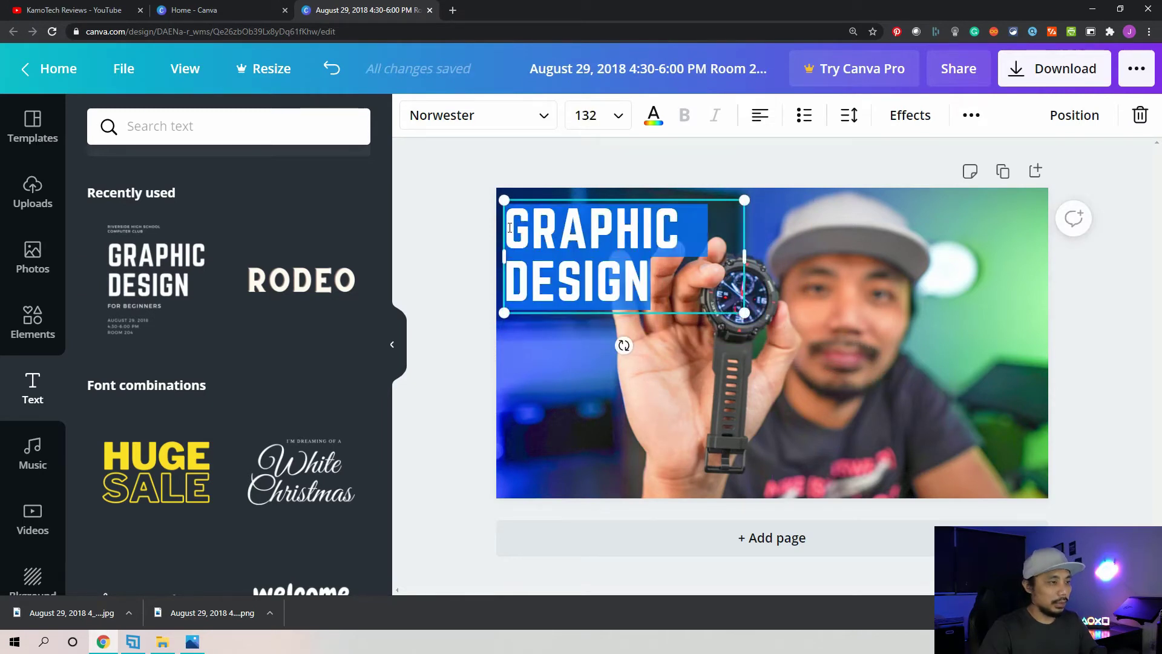
{"action": "type", "text": "AMAZFIT"}
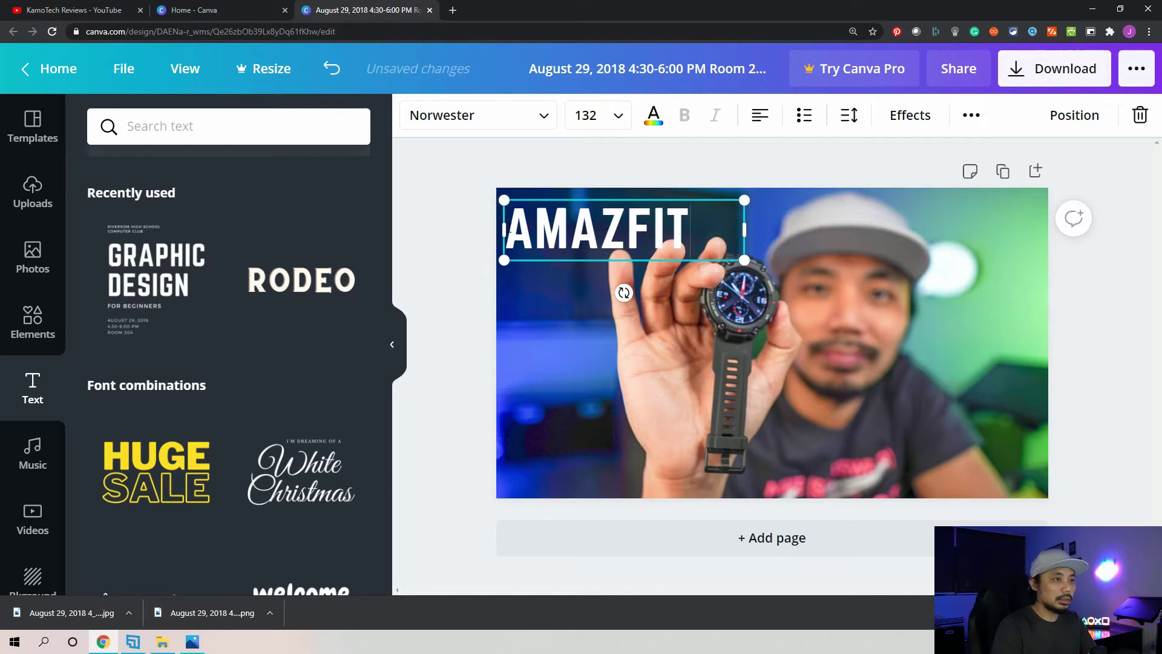
{"action": "key", "text": "Return"}
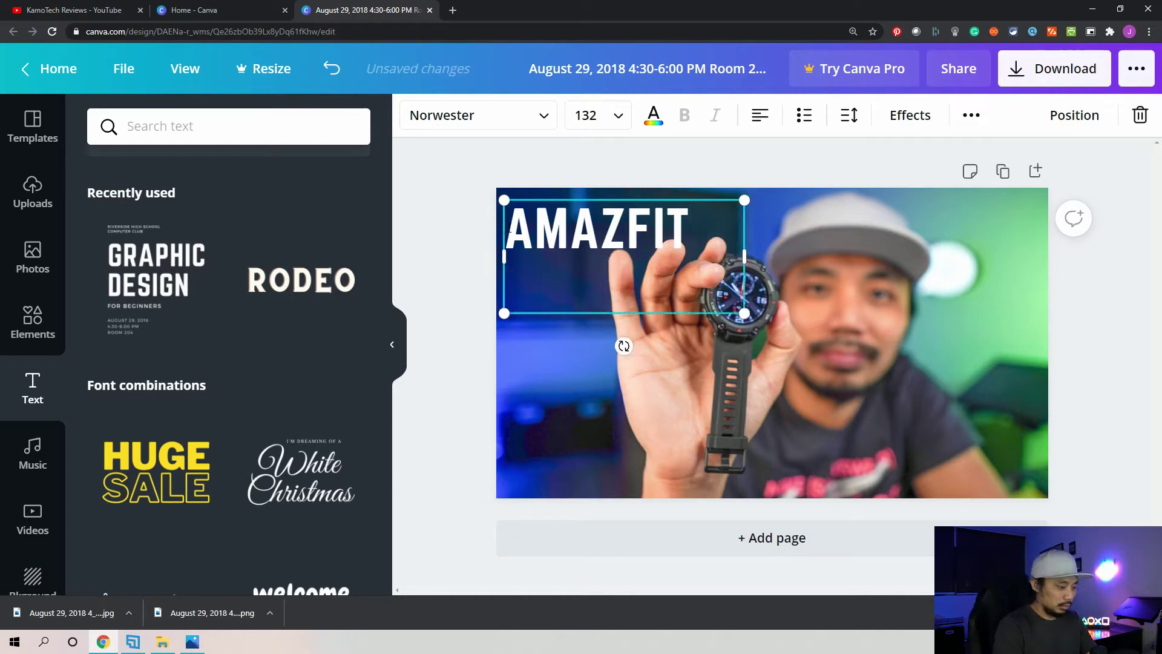
{"action": "type", "text": "T REX"}
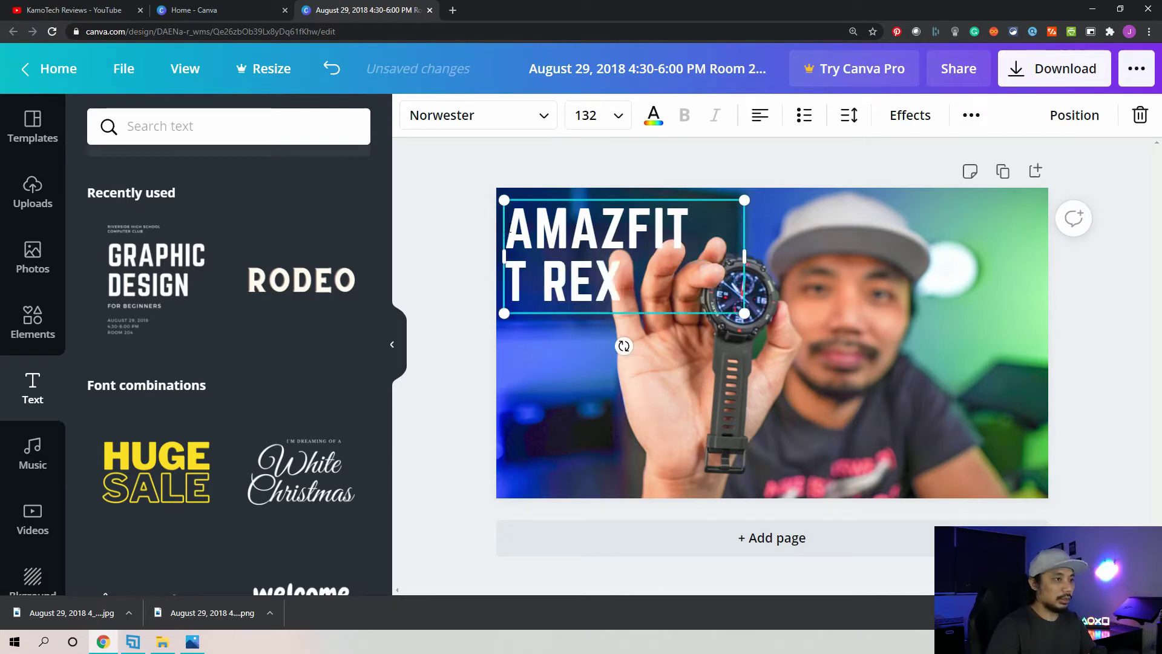
Check the exported PNG, then shrink the title text to size 110.
{"action": "left_click", "coordinate": [585, 388]}
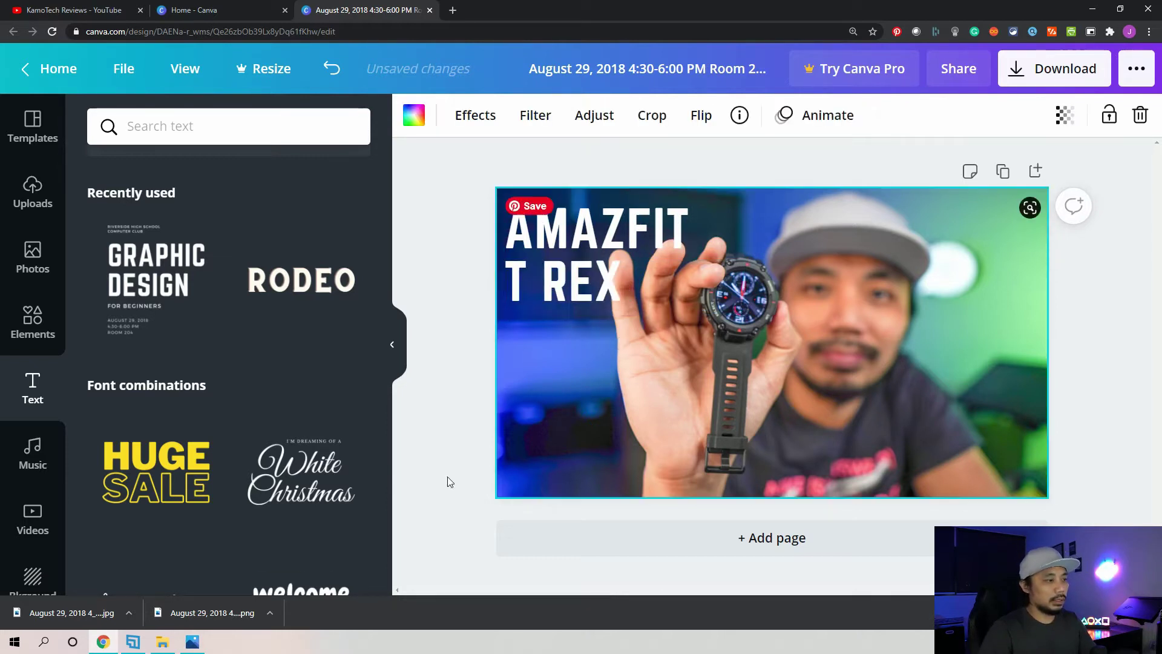
{"action": "left_click", "coordinate": [194, 642]}
{"action": "left_click", "coordinate": [1092, 10]}
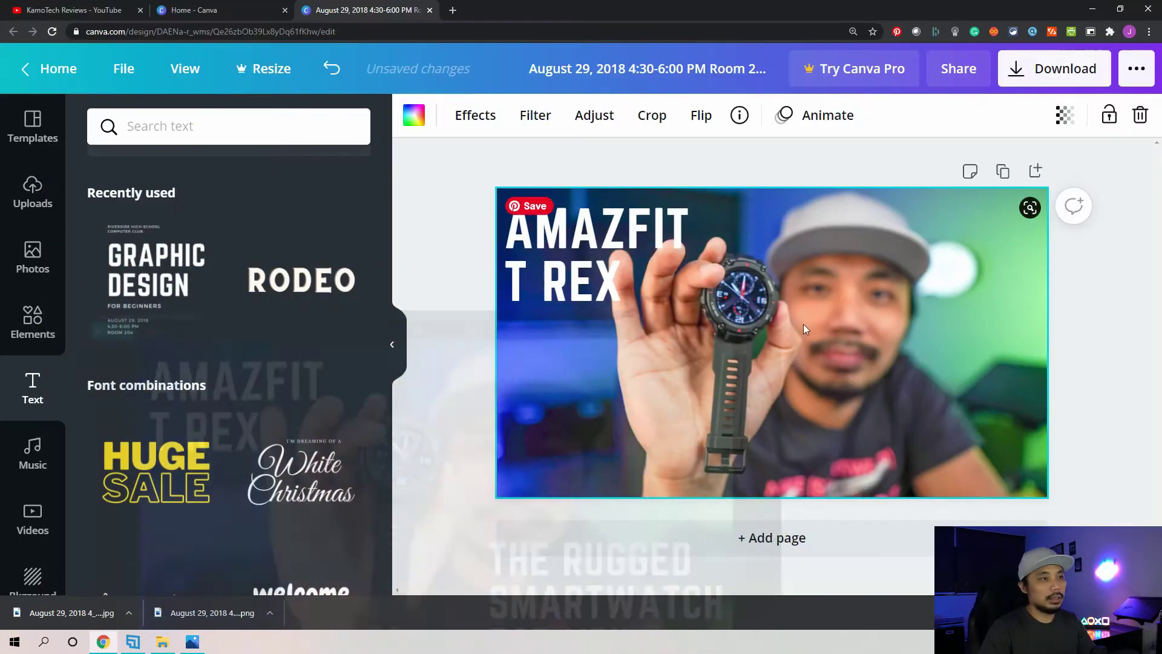
{"action": "left_click", "coordinate": [738, 296]}
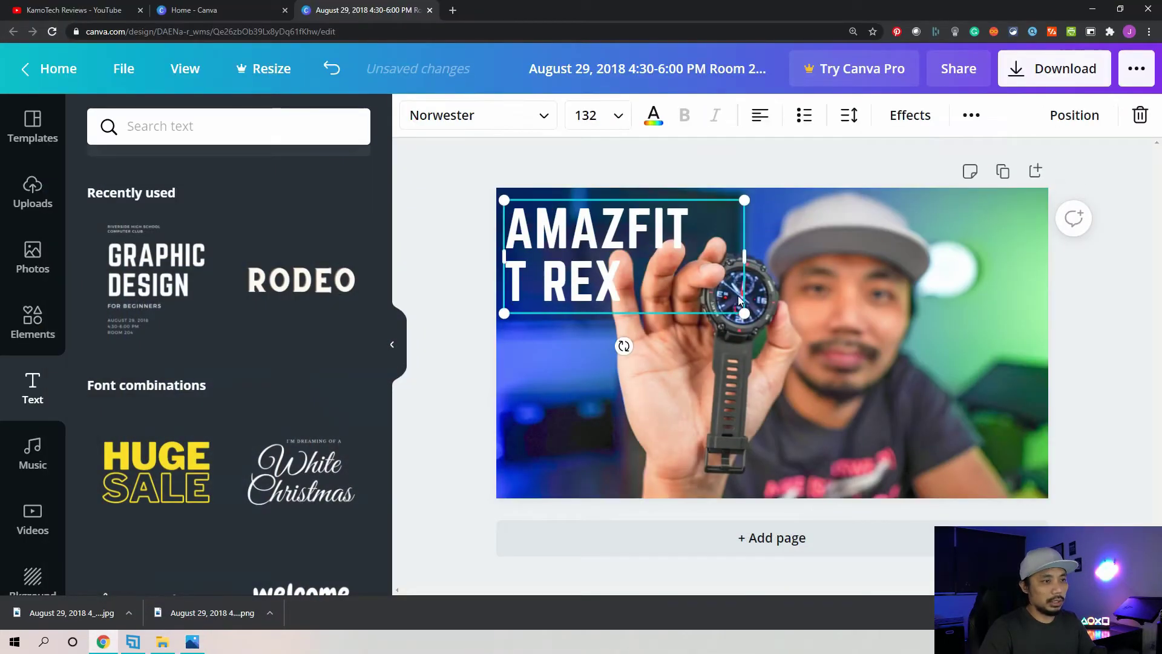
{"action": "left_click_drag", "start_coordinate": [743, 311], "coordinate": [703, 286]}
{"action": "left_click", "coordinate": [740, 223]}
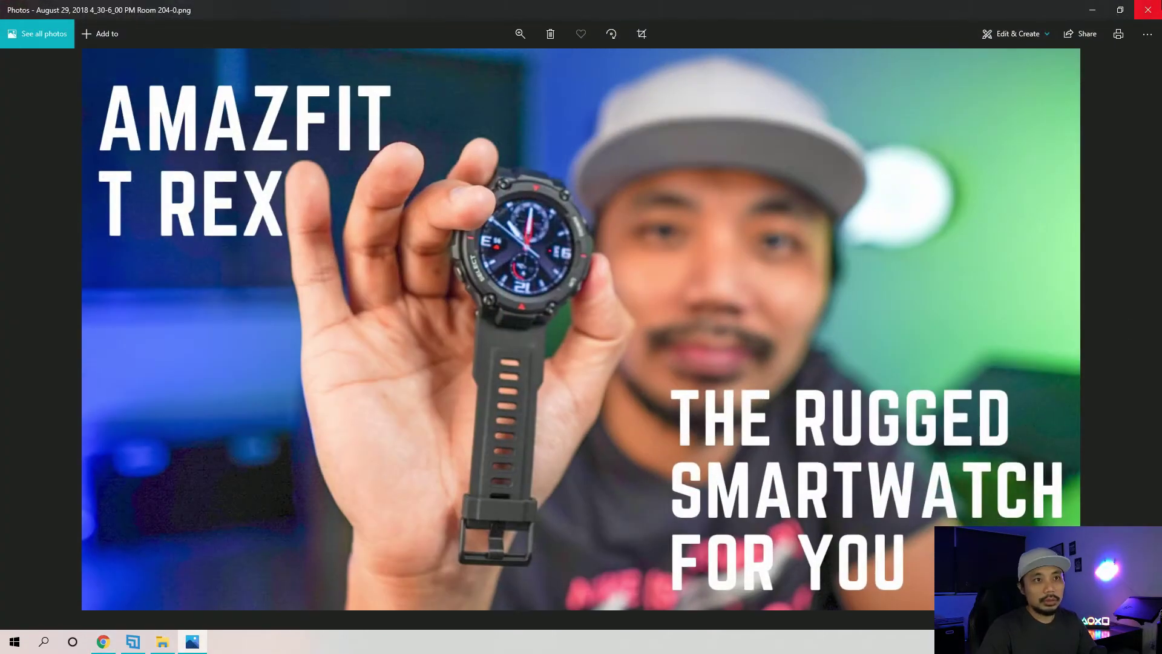
Close the photo viewer, collapse Canva's side panel, and reselect the AMAZFIT T REX title.
{"action": "left_click", "coordinate": [1093, 9]}
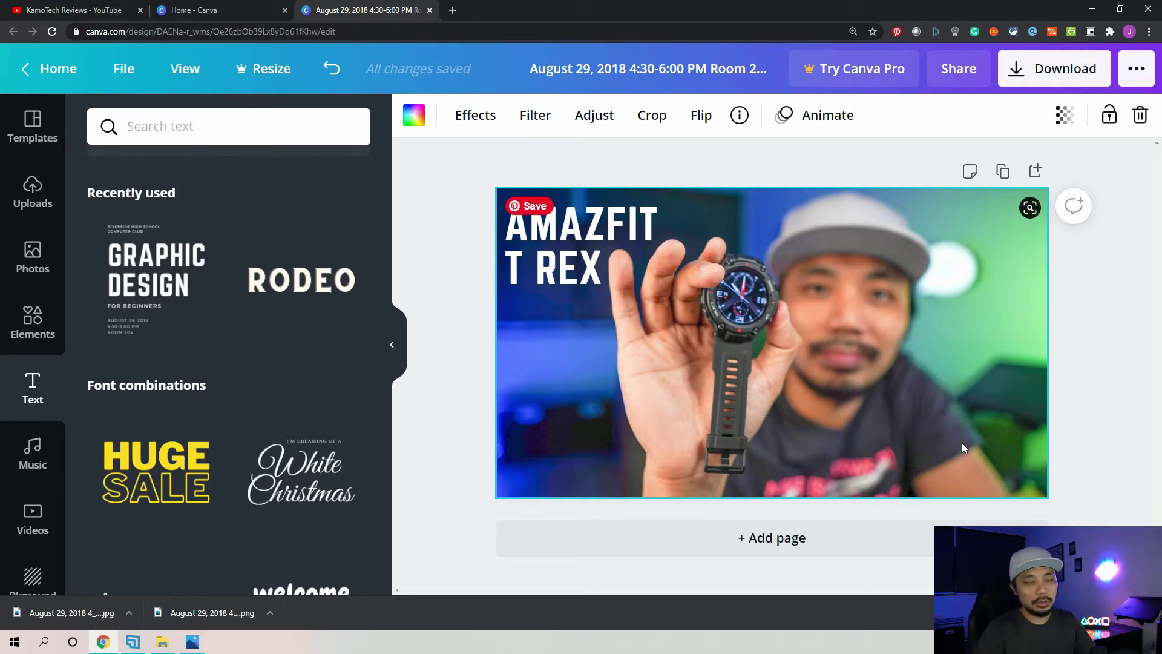
{"action": "left_click", "coordinate": [395, 349]}
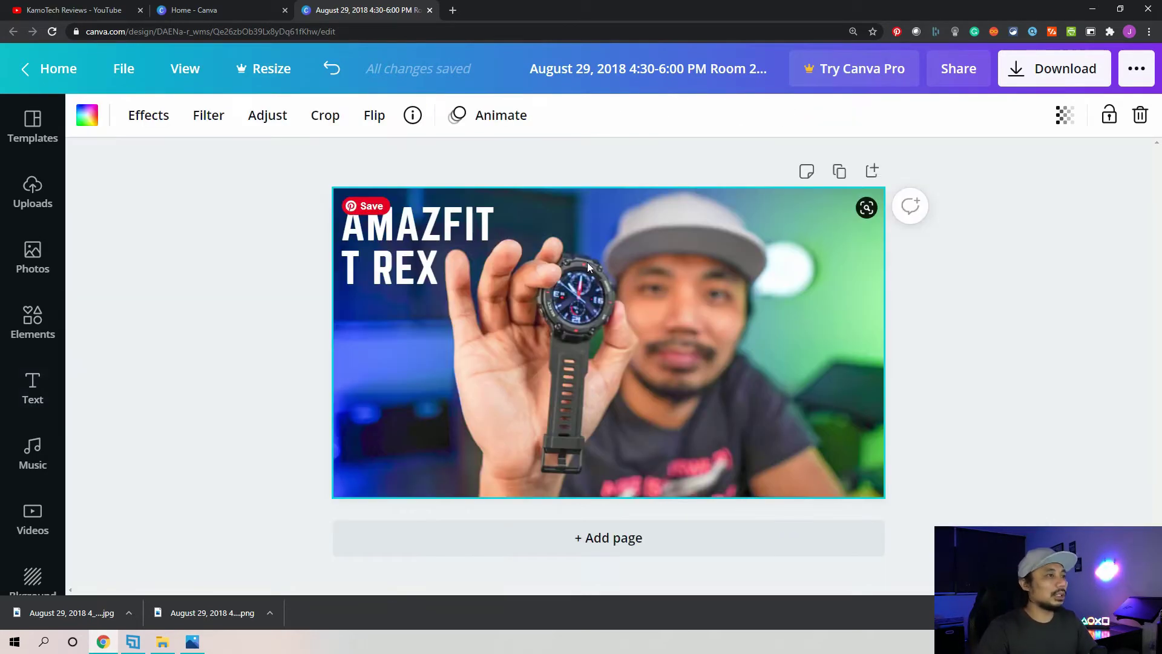
{"action": "left_click", "coordinate": [446, 240]}
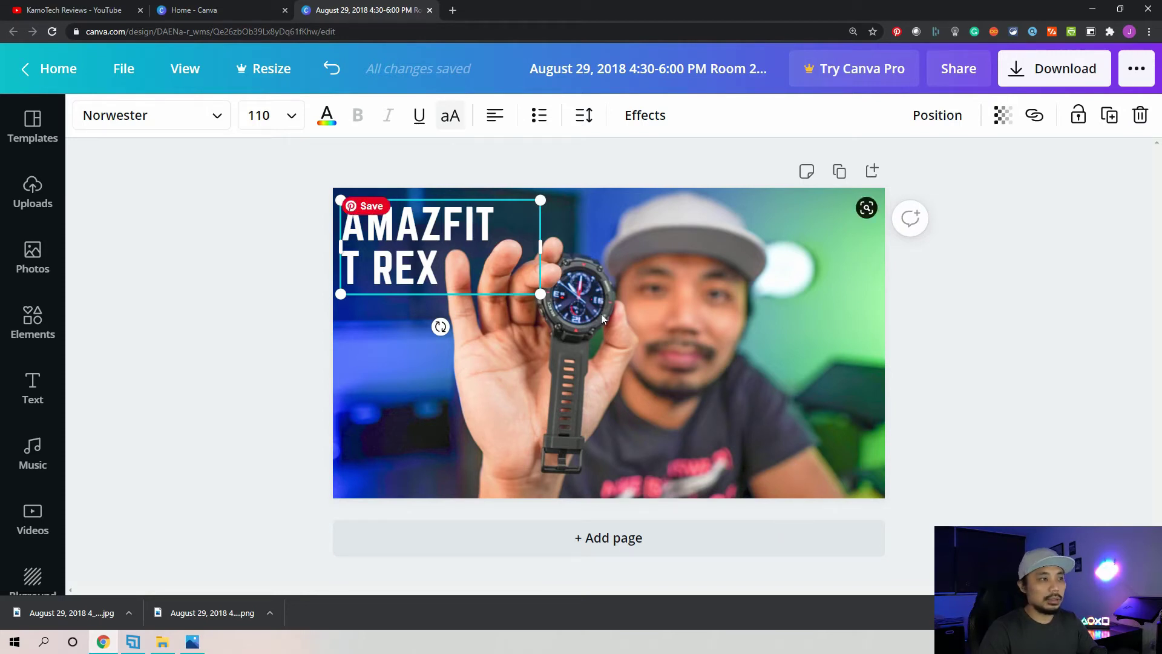
{"action": "left_click", "coordinate": [635, 430]}
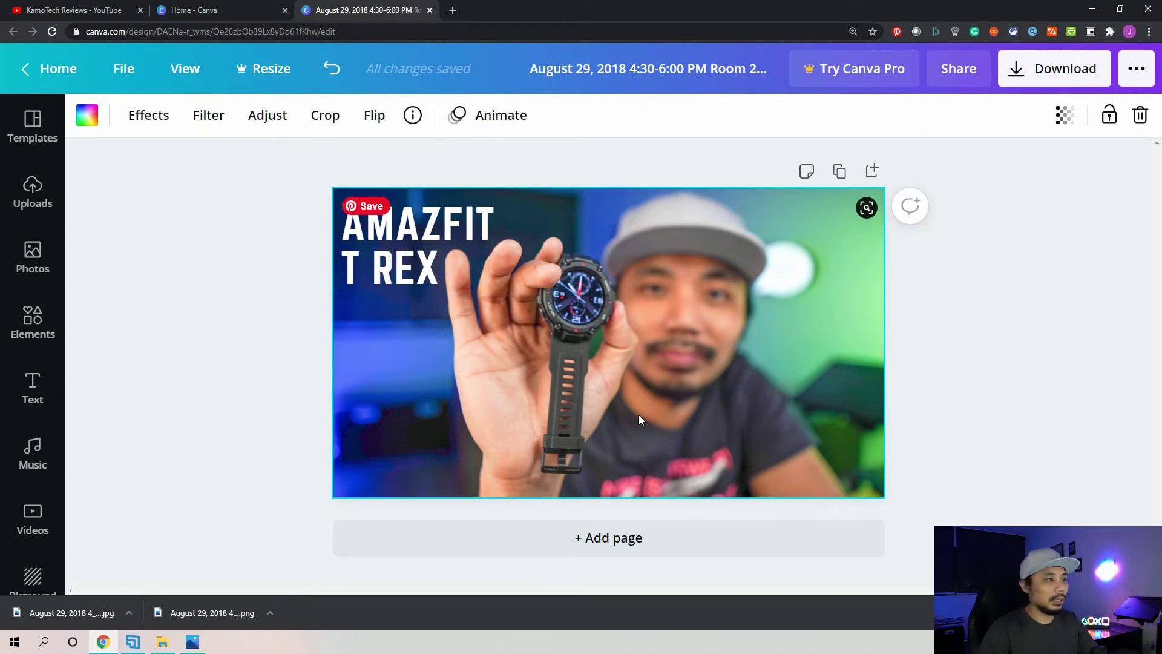
{"action": "left_click", "coordinate": [452, 238]}
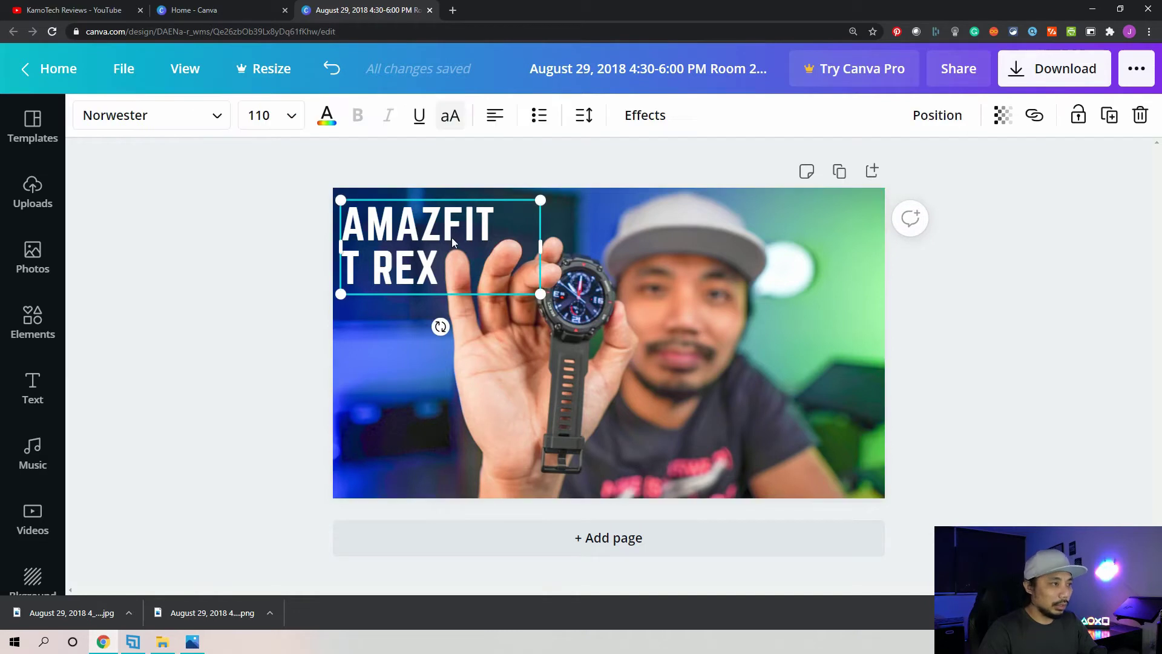
Duplicate the title, move it lower right, and retype it as THE RUGGED SMARTWATCH FOR YOU.
{"action": "left_click", "coordinate": [1111, 121]}
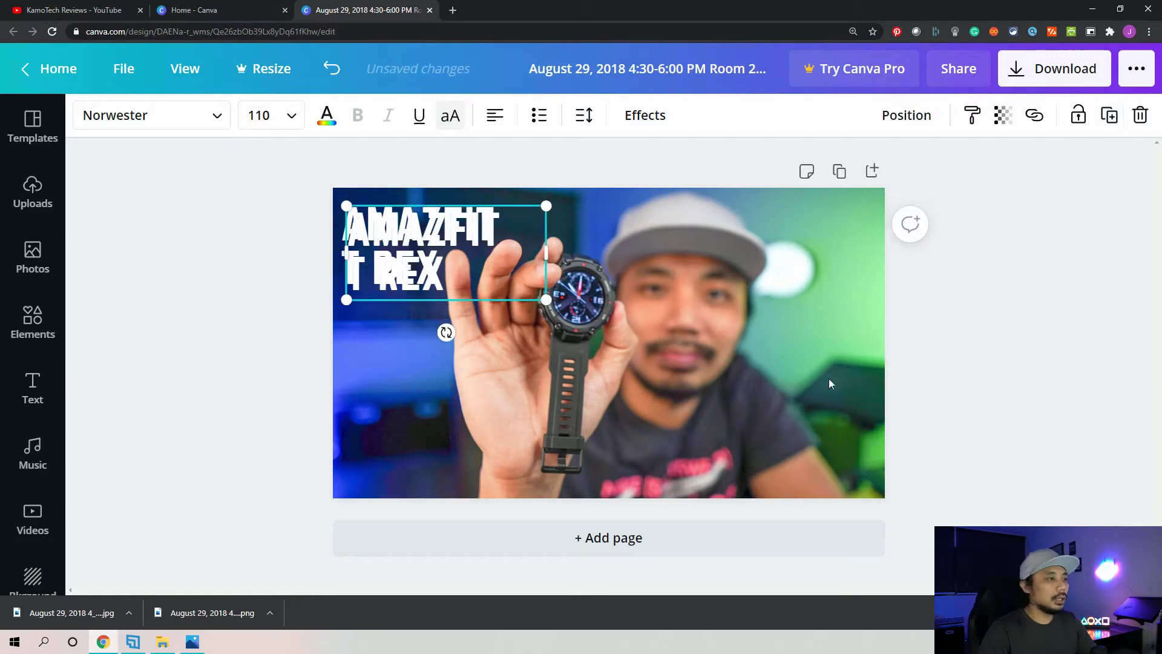
{"action": "left_click_drag", "start_coordinate": [508, 250], "coordinate": [638, 383]}
{"action": "double_click", "coordinate": [781, 407]}
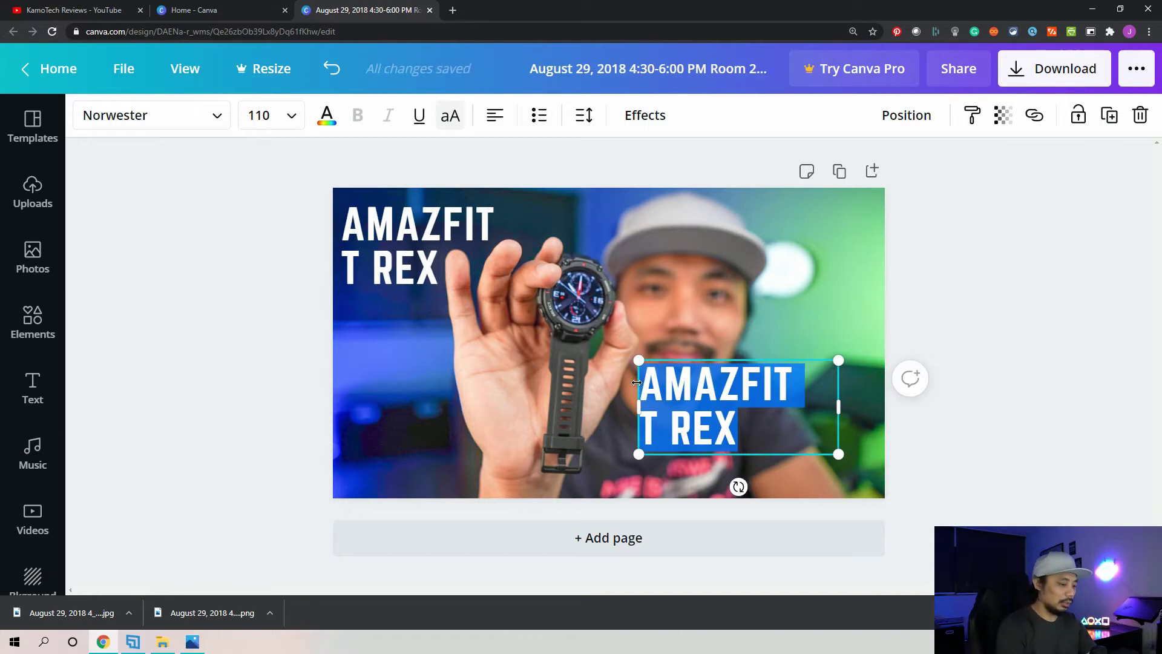
{"action": "type", "text": "THE RUGG"}
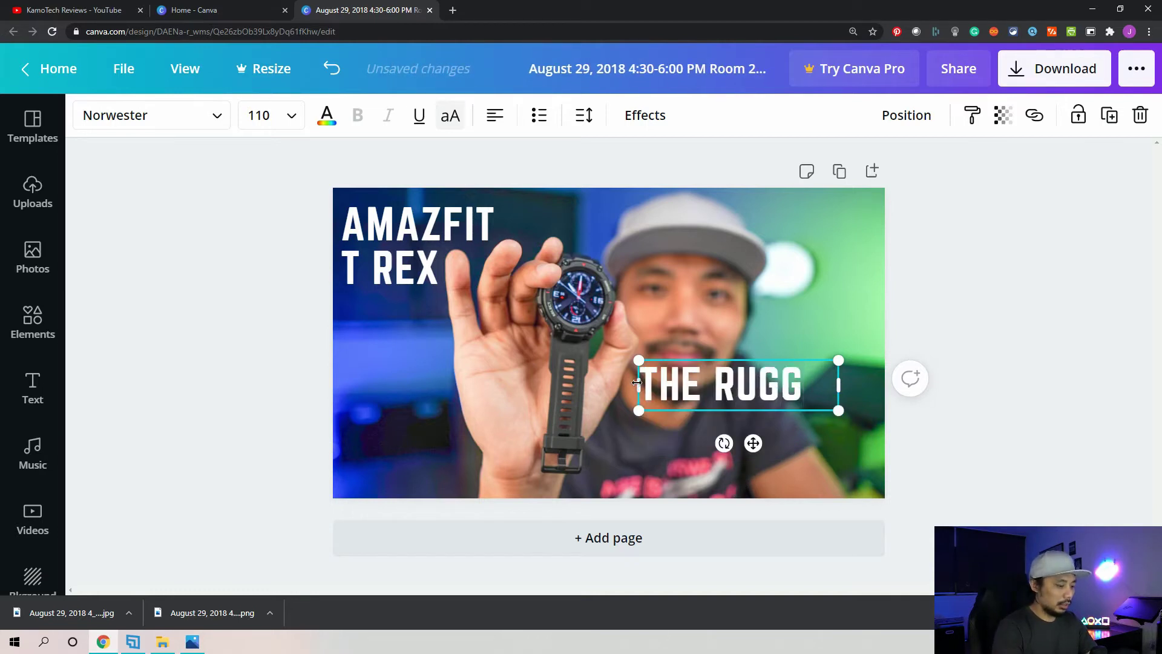
{"action": "type", "text": "ED SMART"}
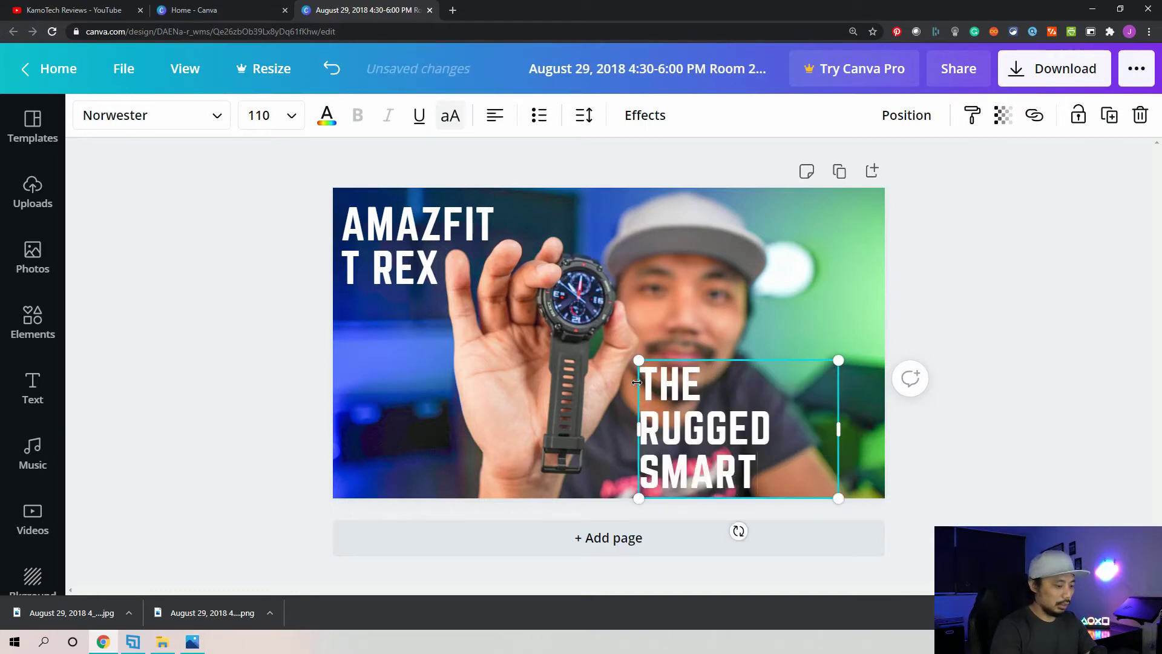
{"action": "type", "text": "WATCH FOR YOU"}
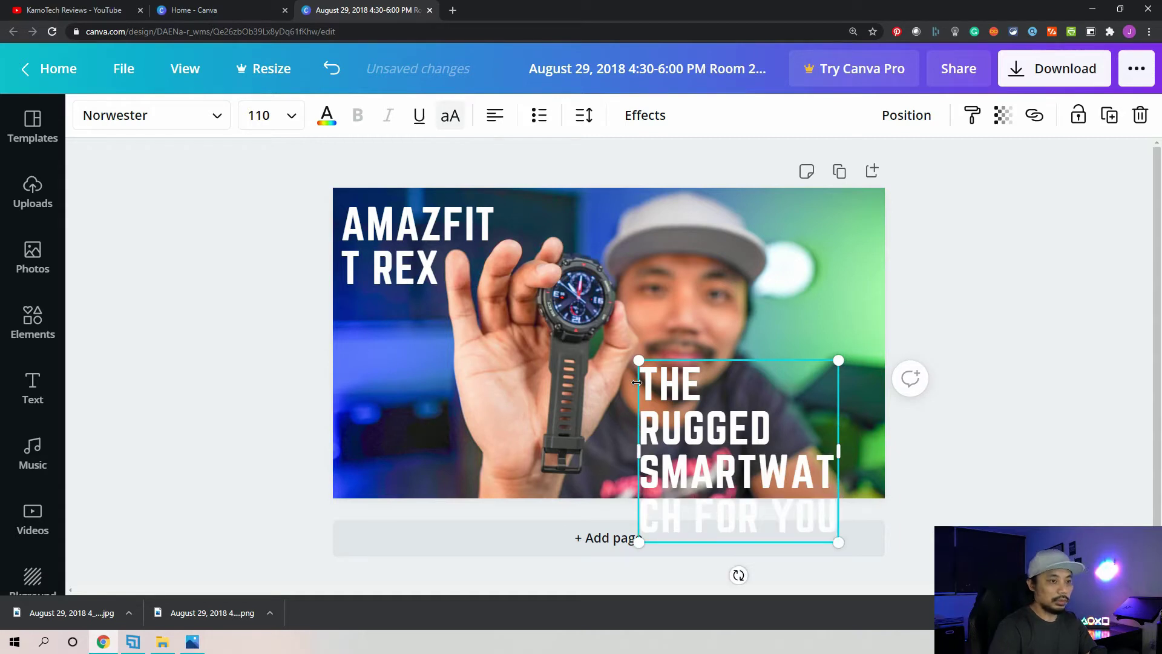
{"action": "left_click", "coordinate": [775, 345]}
Widen the caption to text size 96.4 and position it at the photo's lower right.
{"action": "left_click_drag", "start_coordinate": [689, 449], "coordinate": [616, 379]}
{"action": "left_click_drag", "start_coordinate": [697, 373], "coordinate": [716, 401]}
{"action": "mouse_move", "coordinate": [634, 403]}
{"action": "left_mouse_down"}
{"action": "mouse_move", "coordinate": [646, 403]}
{"action": "mouse_move", "coordinate": [635, 404]}
{"action": "left_mouse_up"}
{"action": "left_click_drag", "start_coordinate": [635, 335], "coordinate": [667, 356]}
{"action": "left_click_drag", "start_coordinate": [767, 398], "coordinate": [767, 420]}
{"action": "left_click", "coordinate": [1033, 423]}
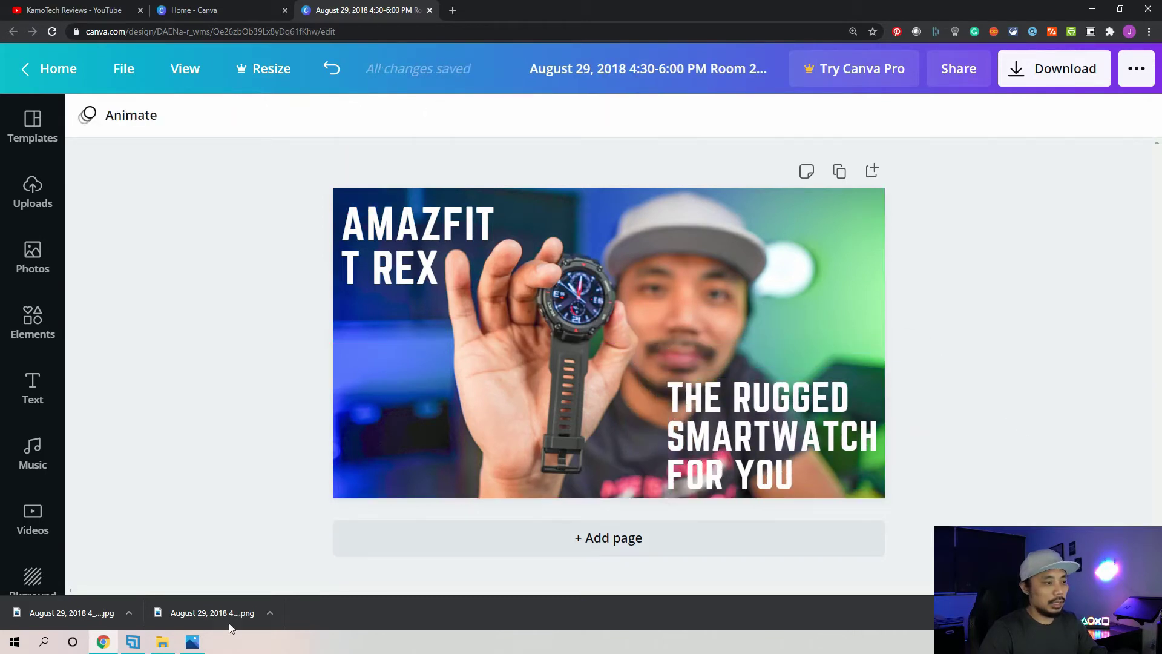
{"action": "left_click", "coordinate": [205, 645]}
Close the exported PNG preview.
{"action": "left_click", "coordinate": [205, 647]}
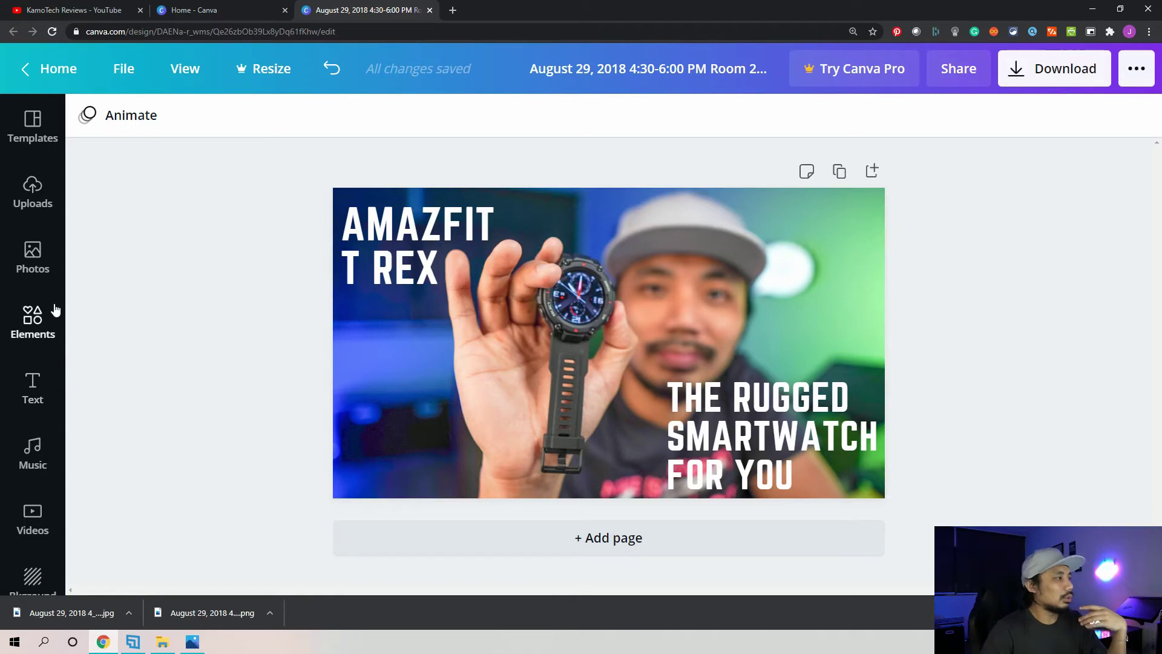
Add a navy square from Shapes and widen it over the AMAZFIT T REX title.
{"action": "left_click", "coordinate": [33, 321]}
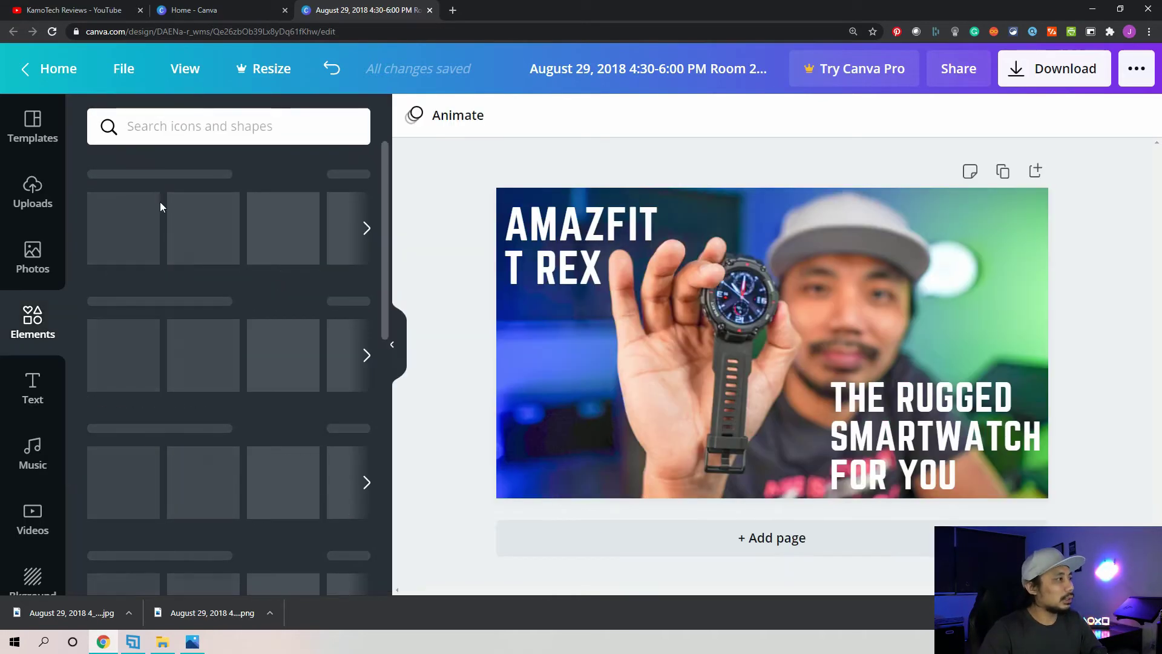
{"action": "scroll", "coordinate": [264, 288], "scroll_direction": "down", "scroll_amount": 4}
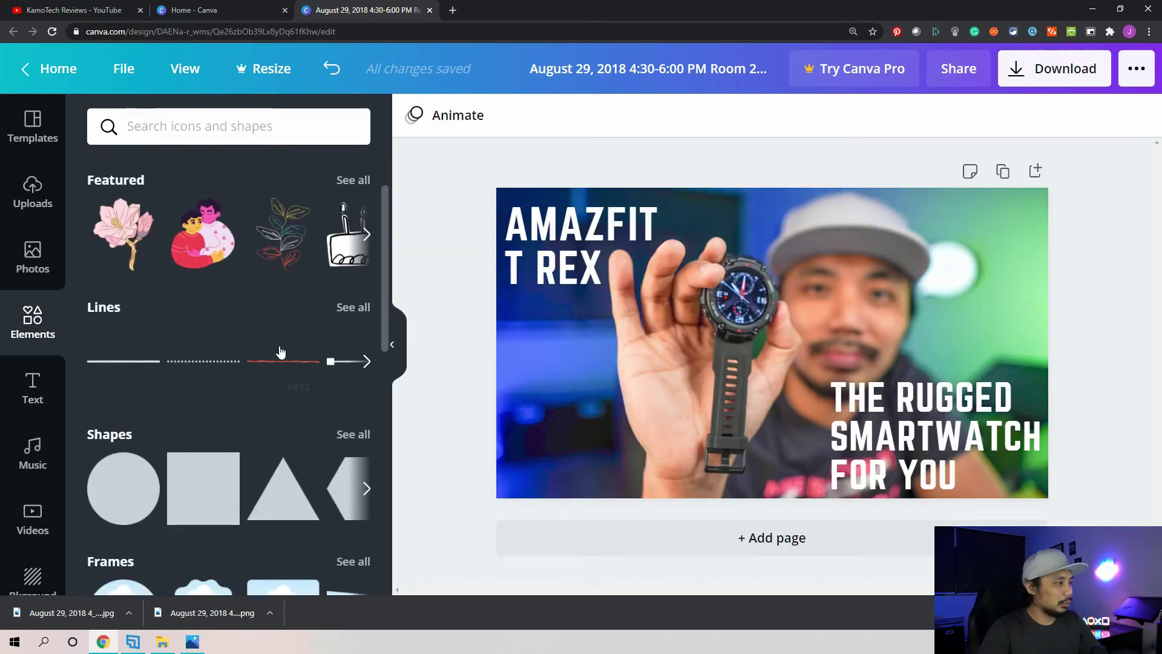
{"action": "left_click_drag", "start_coordinate": [202, 364], "coordinate": [646, 404]}
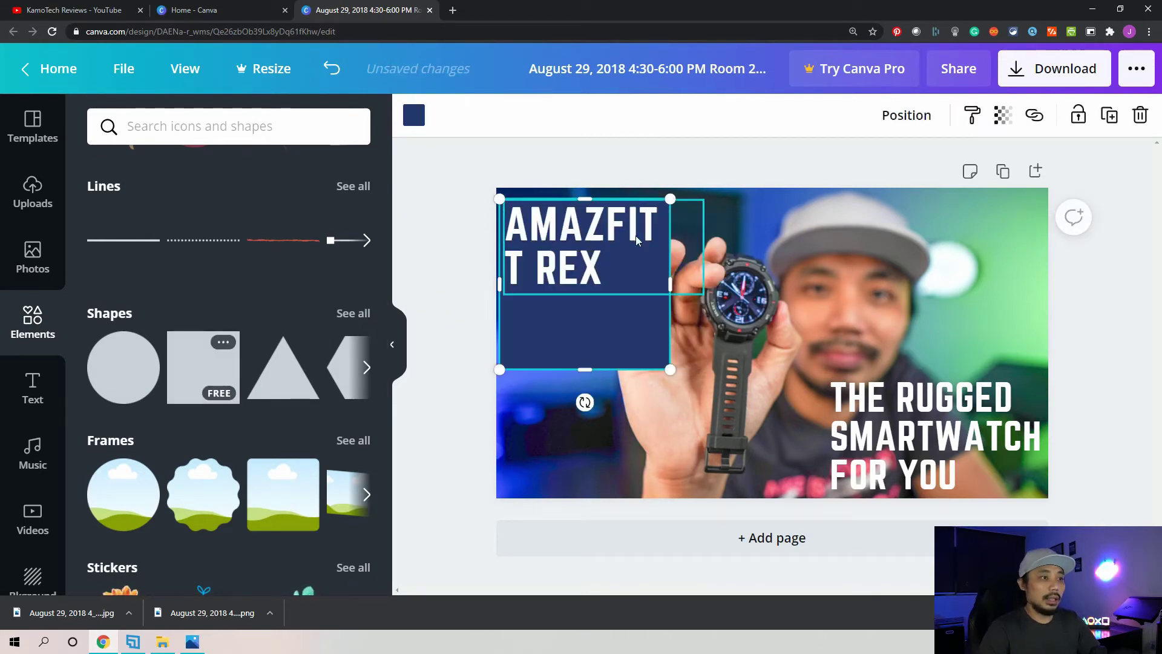
{"action": "left_click_drag", "start_coordinate": [670, 286], "coordinate": [704, 286]}
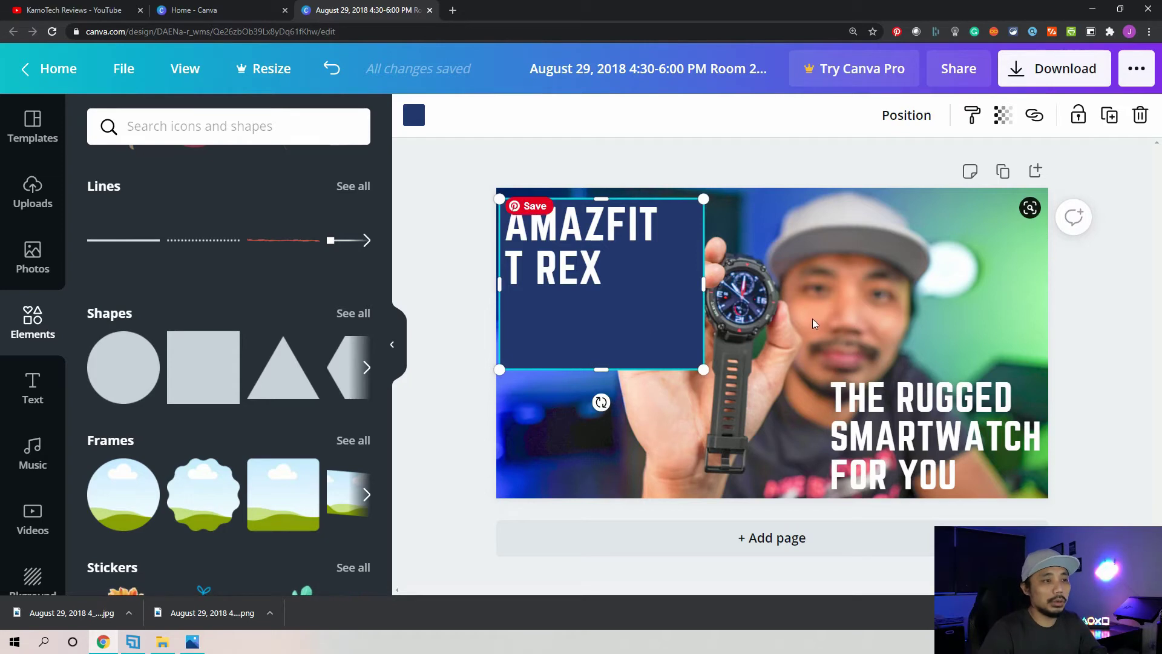
{"action": "left_click", "coordinate": [773, 333]}
{"action": "left_click", "coordinate": [677, 329]}
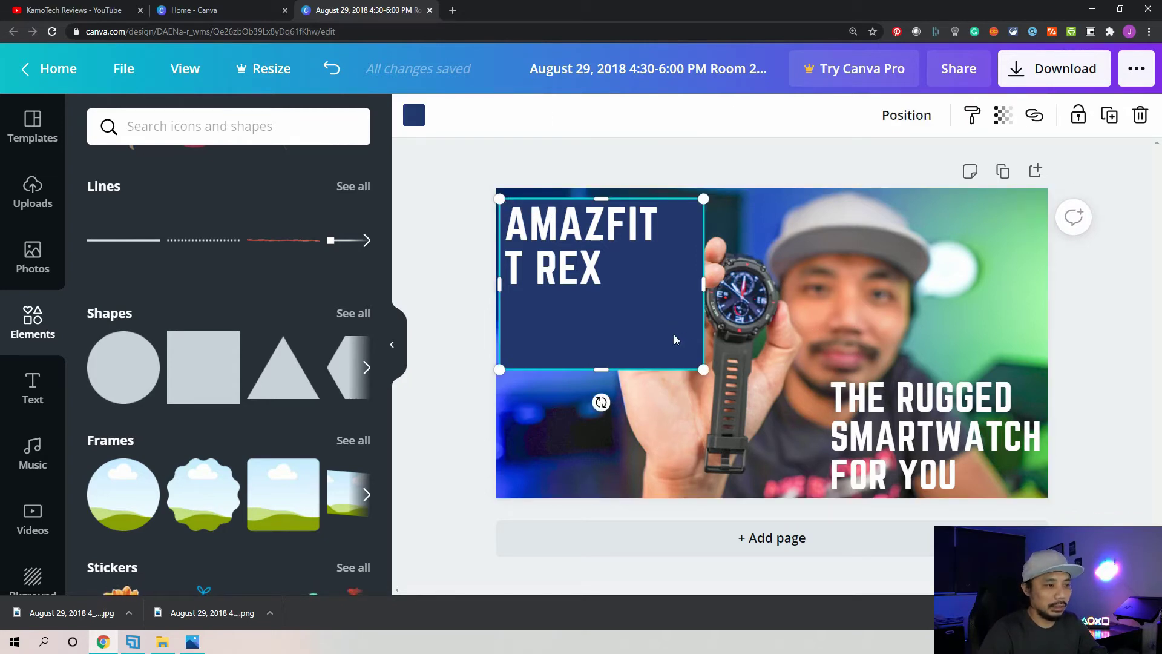
Set the rectangle's transparency to 40 and trim its edges to fit the title.
{"action": "left_click", "coordinate": [1004, 115]}
{"action": "left_click_drag", "start_coordinate": [949, 161], "coordinate": [884, 164]}
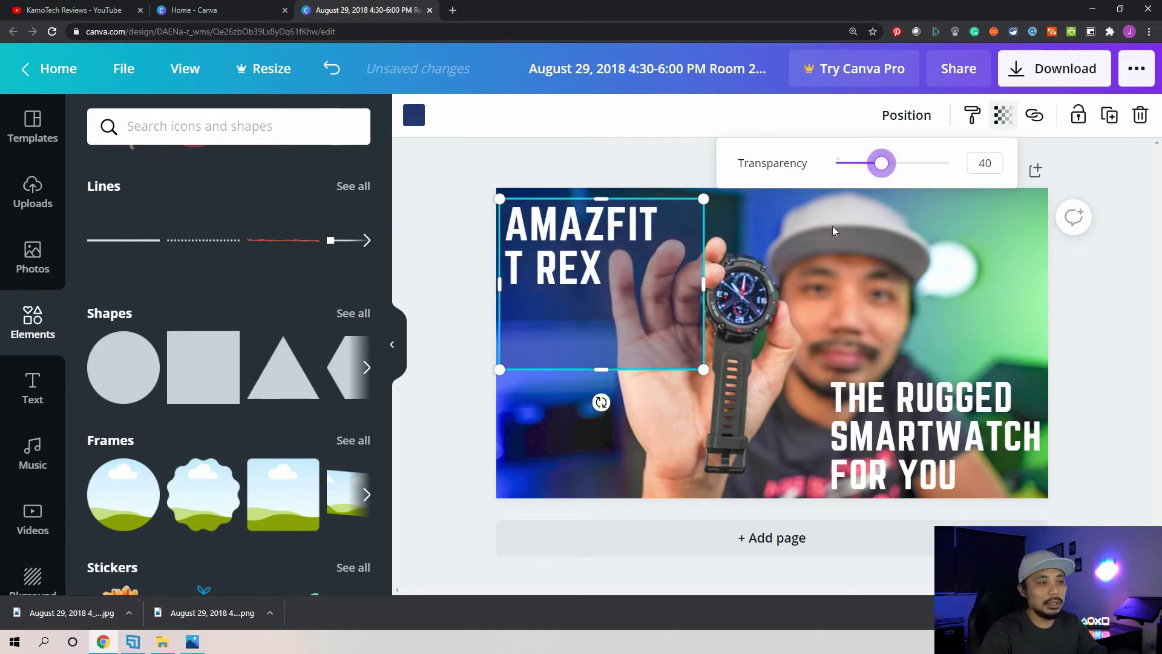
{"action": "left_click", "coordinate": [608, 311]}
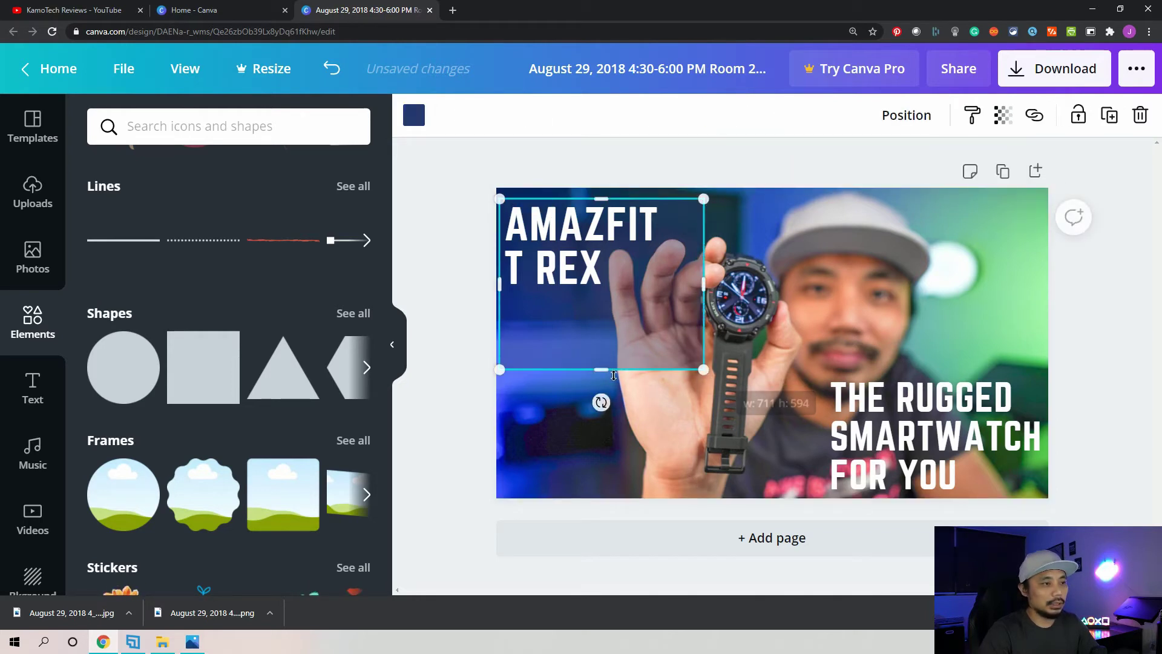
{"action": "left_click_drag", "start_coordinate": [604, 370], "coordinate": [607, 294]}
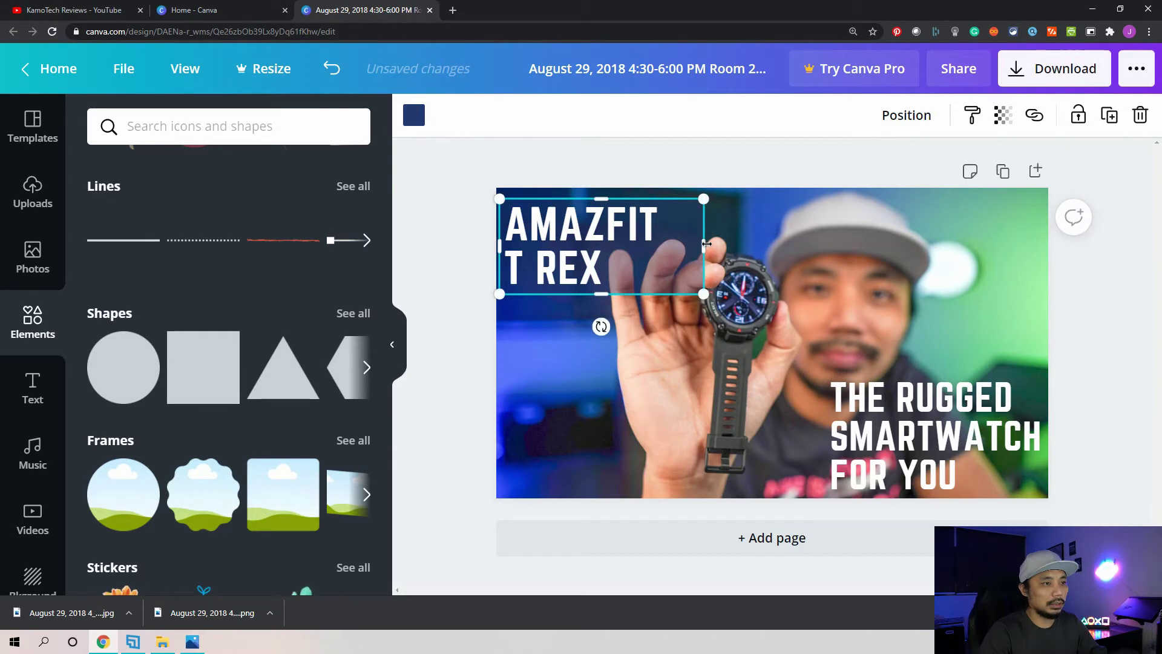
{"action": "left_click_drag", "start_coordinate": [704, 244], "coordinate": [675, 244]}
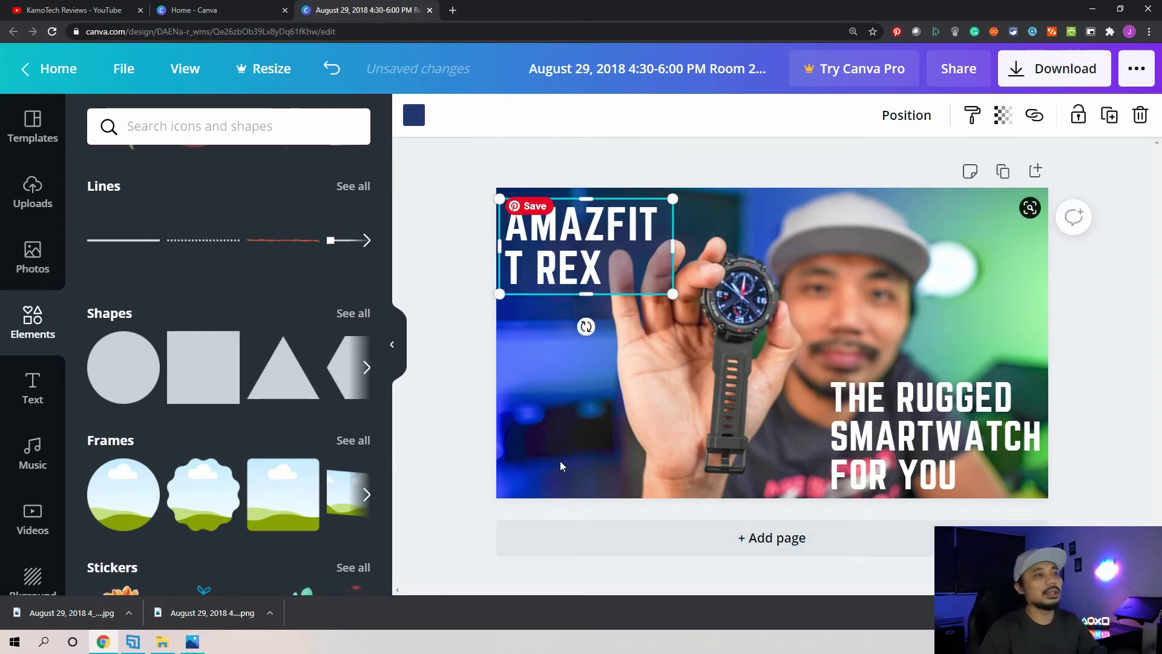
Duplicate the translucent navy box, move the copy toward the second caption, and adjust its transparency.
{"action": "left_click", "coordinate": [1111, 121]}
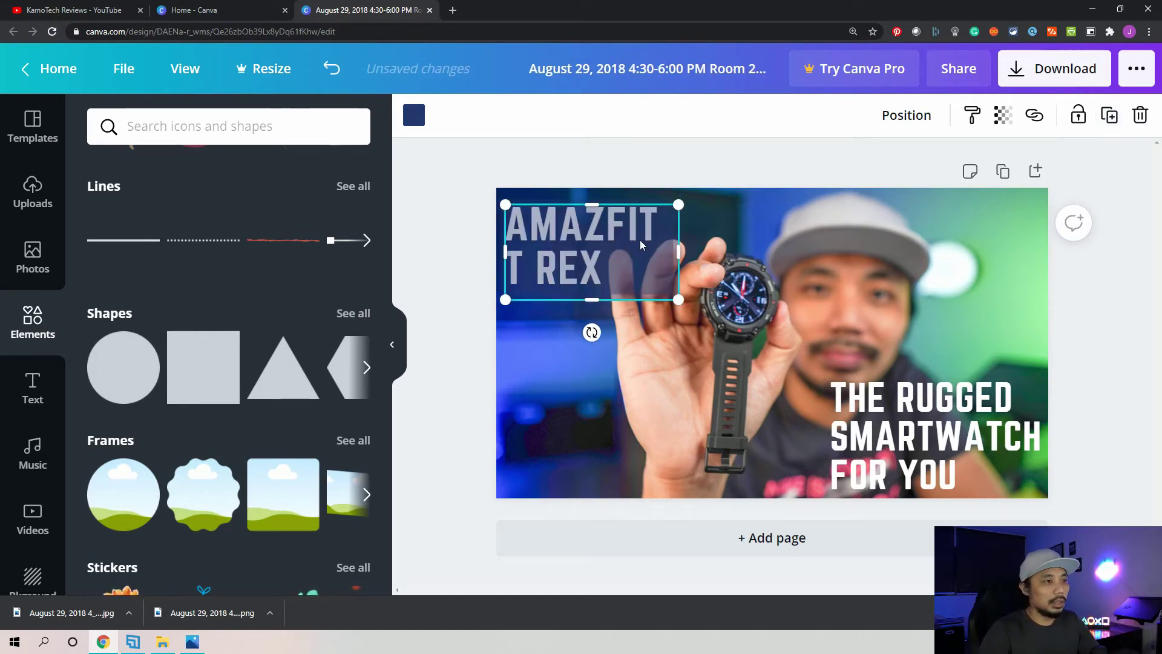
{"action": "left_click_drag", "start_coordinate": [642, 241], "coordinate": [919, 394]}
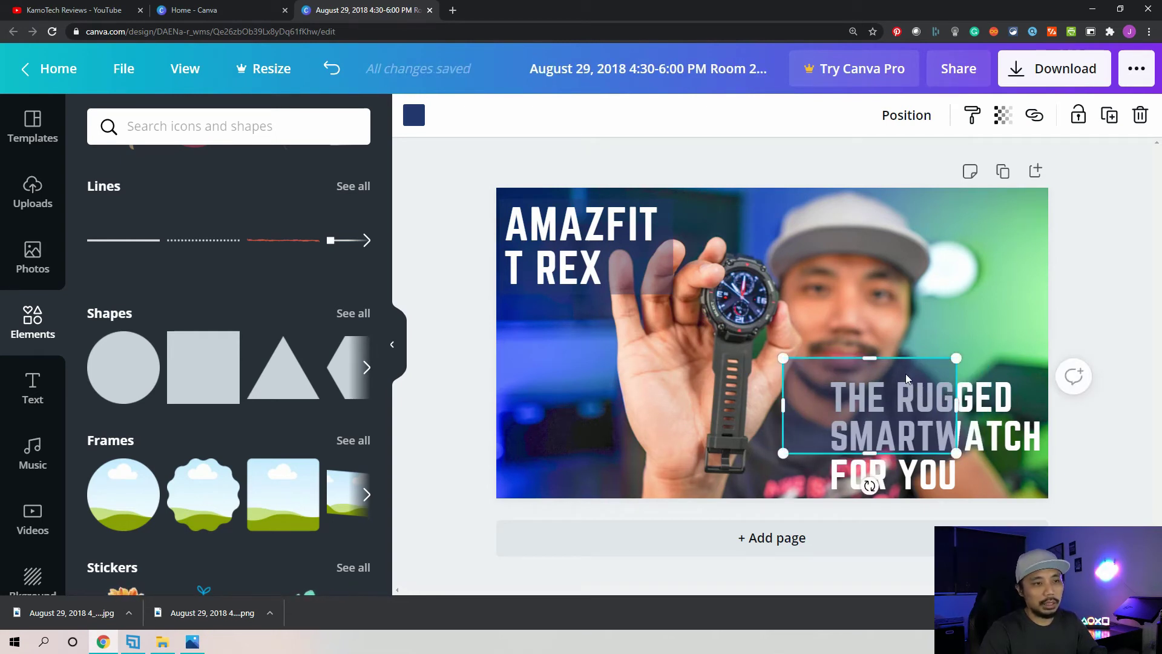
{"action": "left_click", "coordinate": [1003, 115]}
{"action": "mouse_move", "coordinate": [875, 165]}
{"action": "left_mouse_down"}
{"action": "mouse_move", "coordinate": [965, 173]}
{"action": "mouse_move", "coordinate": [916, 163]}
{"action": "mouse_move", "coordinate": [884, 174]}
{"action": "left_mouse_up"}
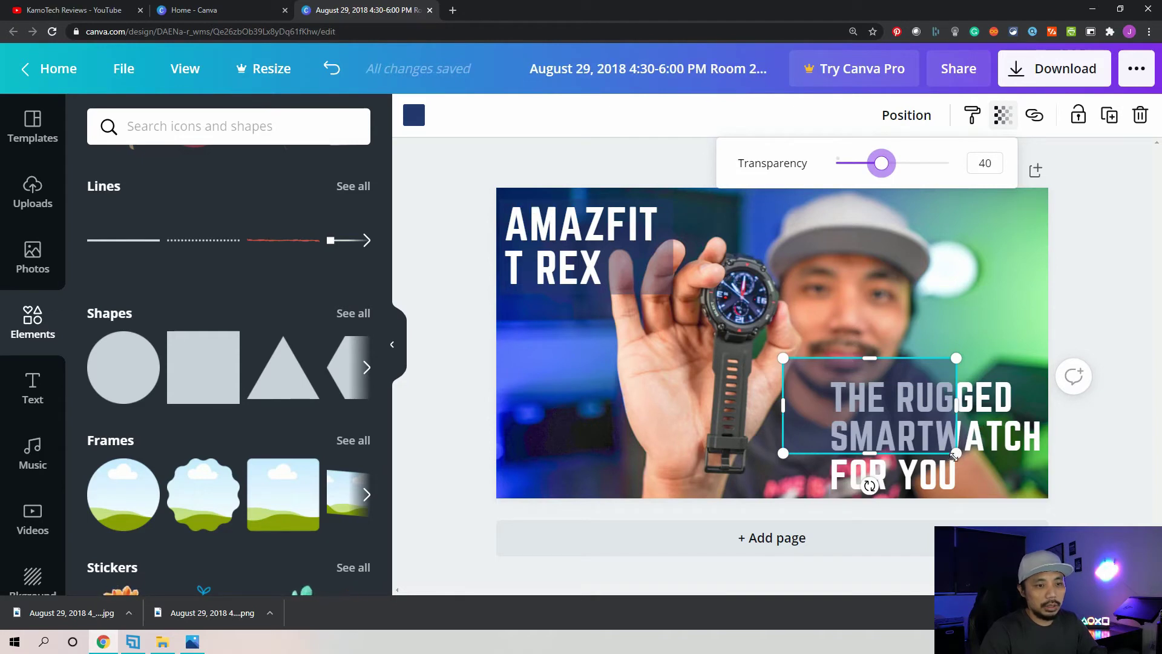
Resize the box copy to fit THE RUGGED SMARTWATCH FOR YOU tagline and send it behind the text.
{"action": "left_click_drag", "start_coordinate": [954, 456], "coordinate": [1038, 496]}
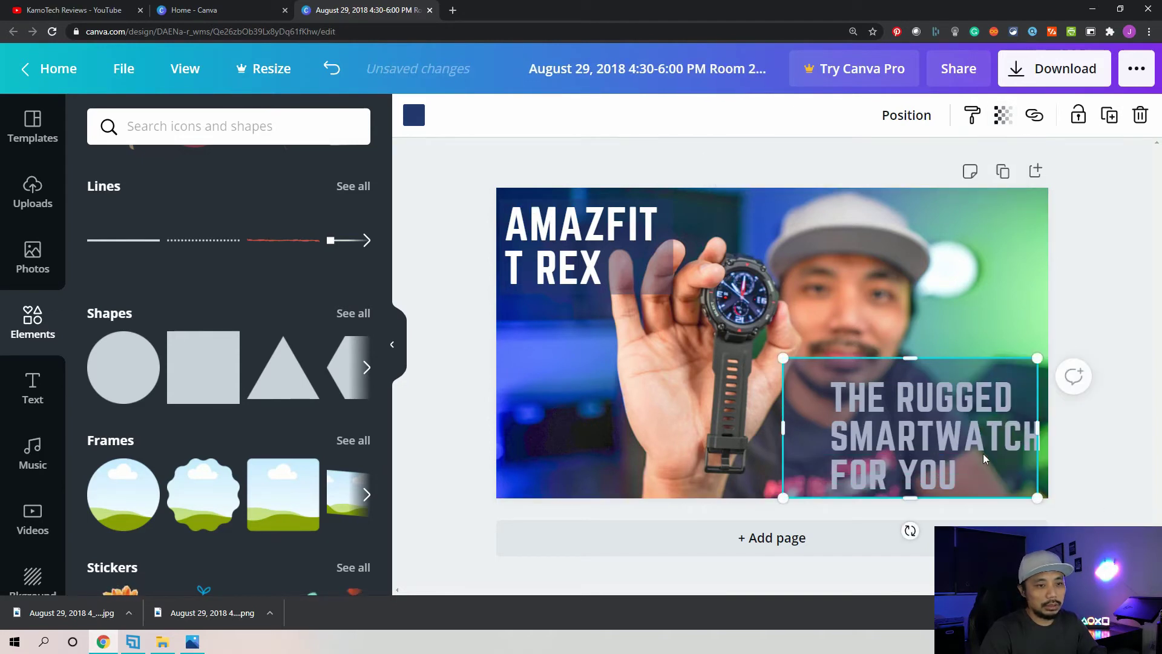
{"action": "left_click_drag", "start_coordinate": [980, 365], "coordinate": [980, 359]}
{"action": "mouse_move", "coordinate": [808, 450]}
{"action": "left_mouse_down"}
{"action": "mouse_move", "coordinate": [833, 450]}
{"action": "mouse_move", "coordinate": [818, 450]}
{"action": "left_mouse_up"}
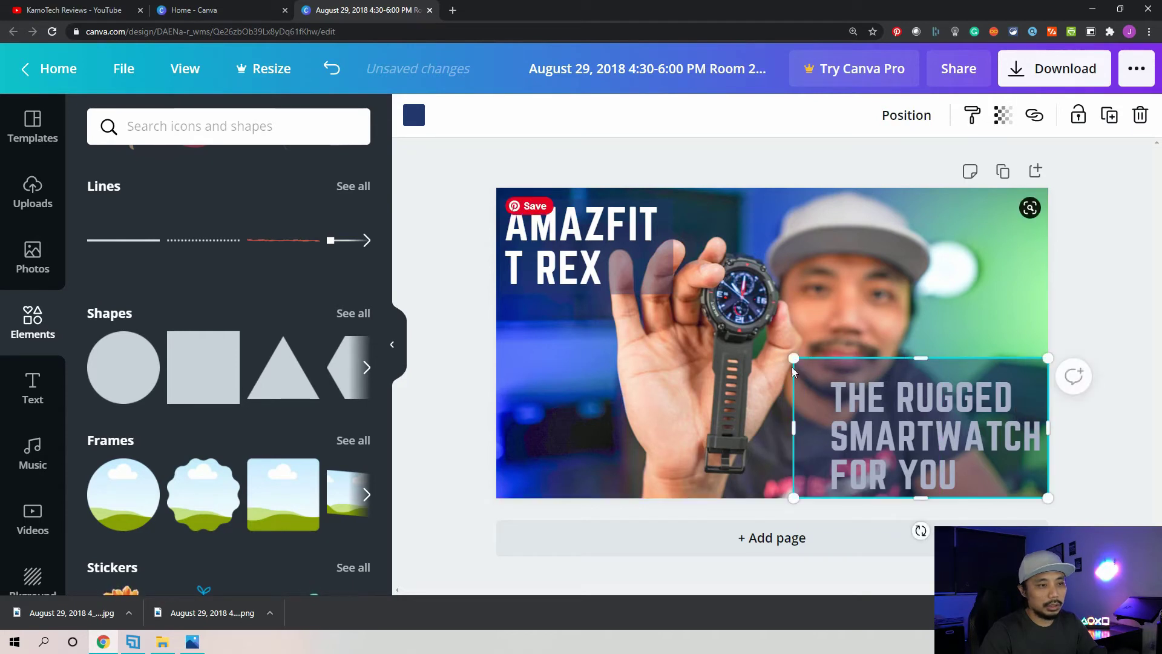
{"action": "left_click_drag", "start_coordinate": [795, 359], "coordinate": [823, 374]}
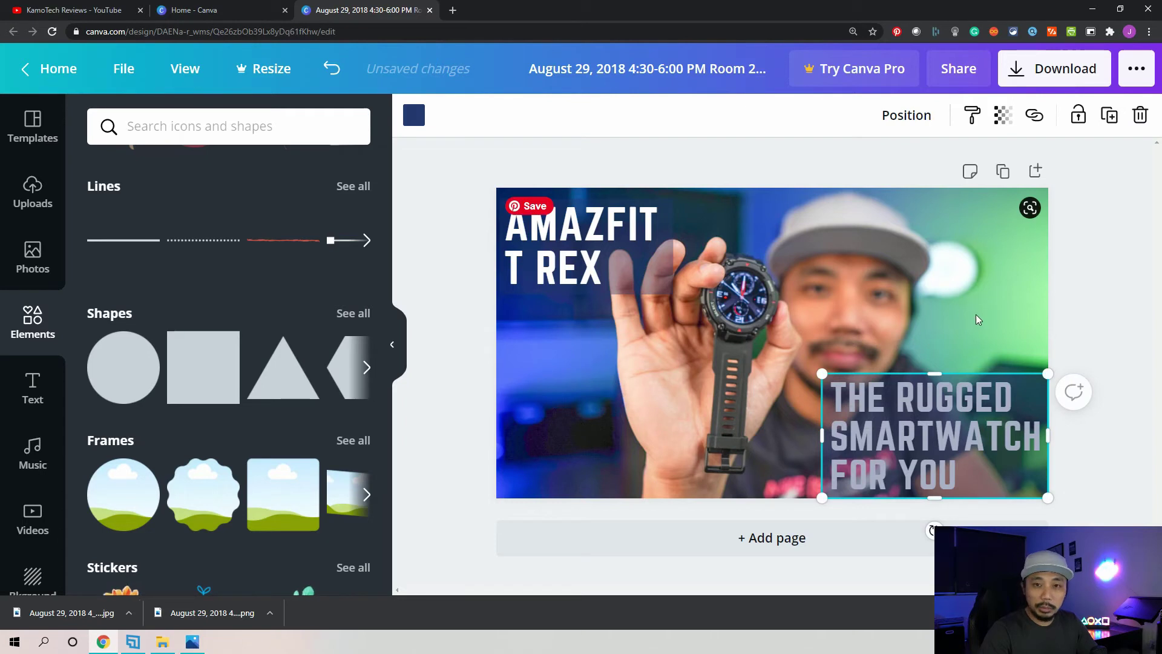
{"action": "right_click", "coordinate": [1008, 477]}
{"action": "left_click", "coordinate": [900, 414]}
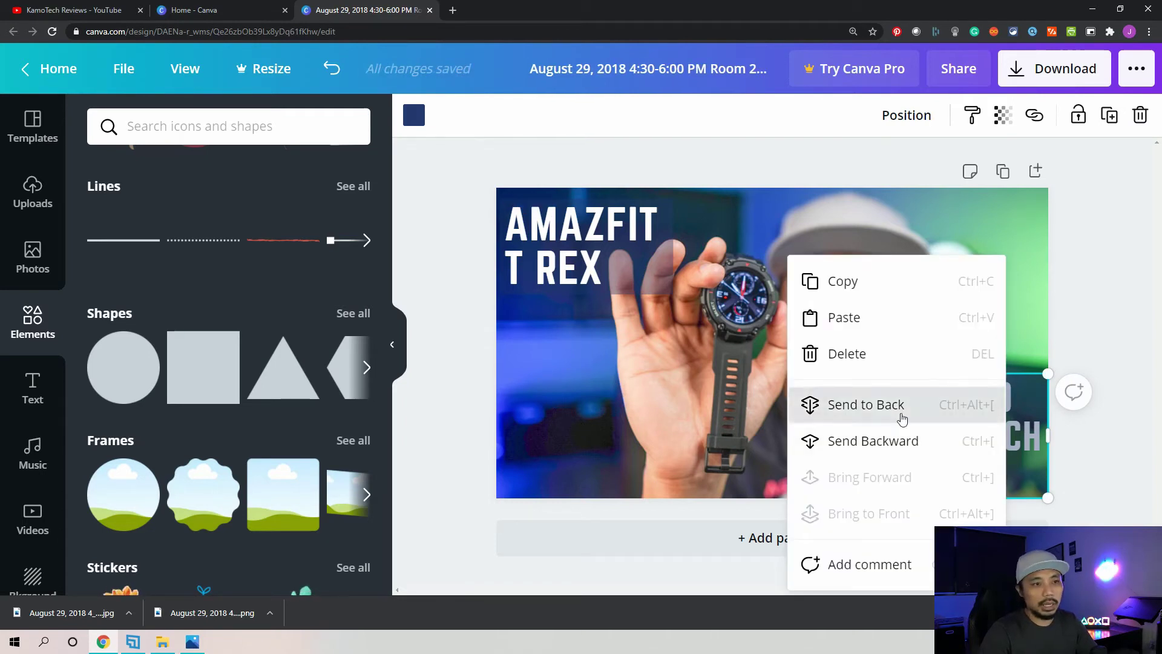
{"action": "left_click", "coordinate": [968, 293]}
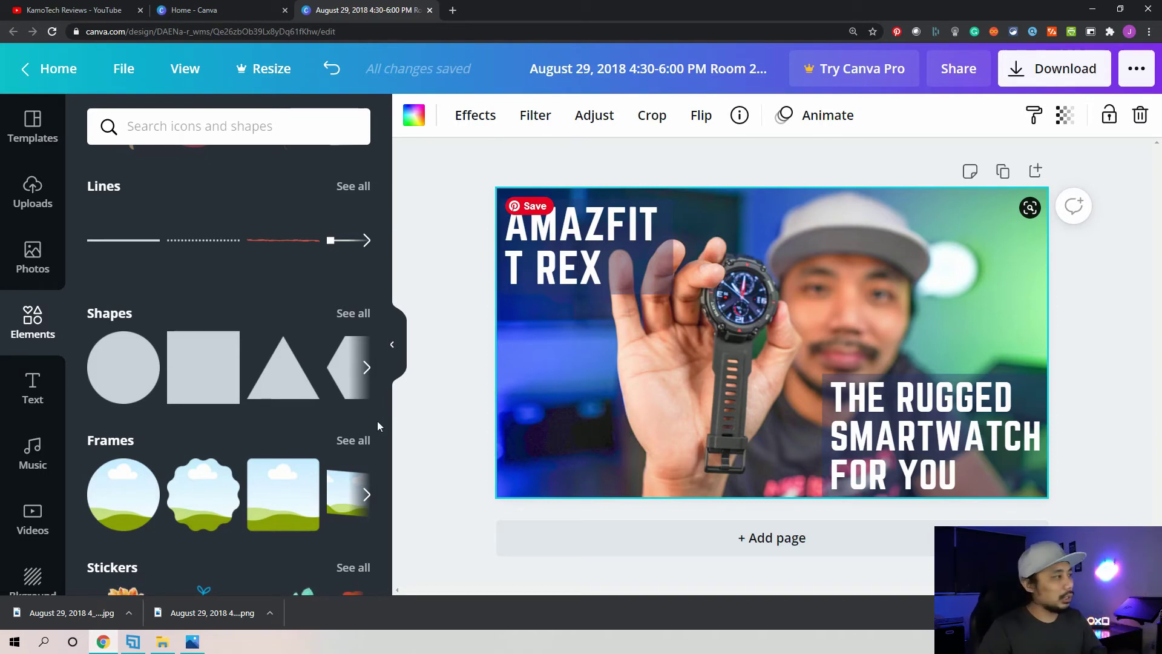
Search the elements library for 'smartwatch' and browse the results.
{"action": "left_click", "coordinate": [247, 143]}
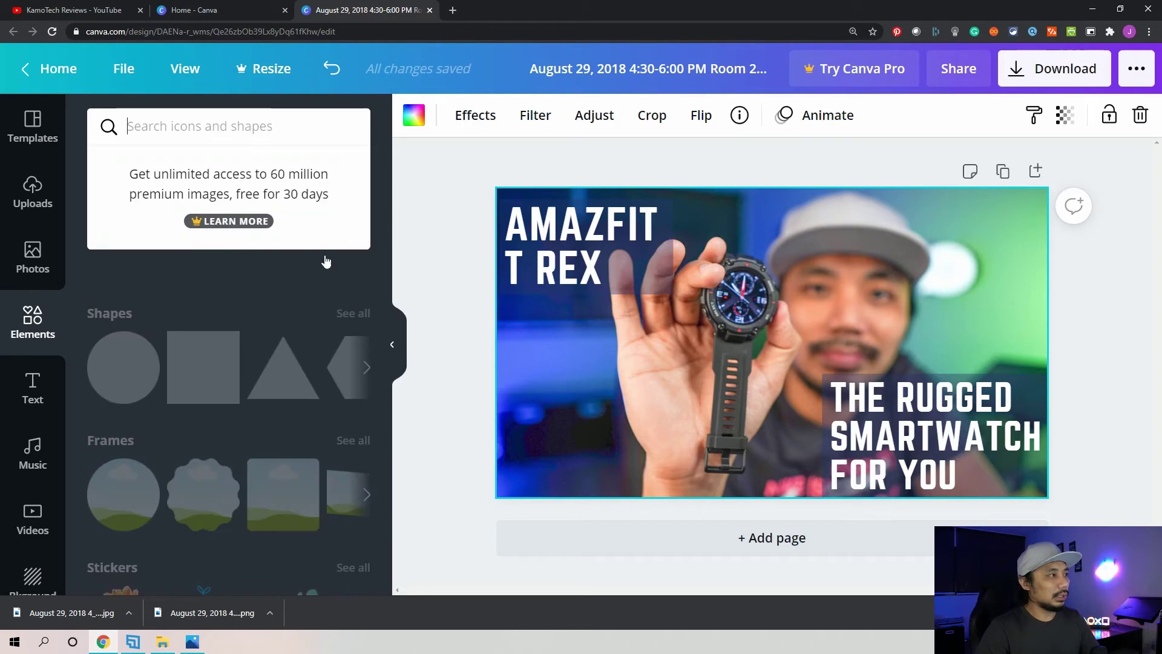
{"action": "type", "text": "smartwatch"}
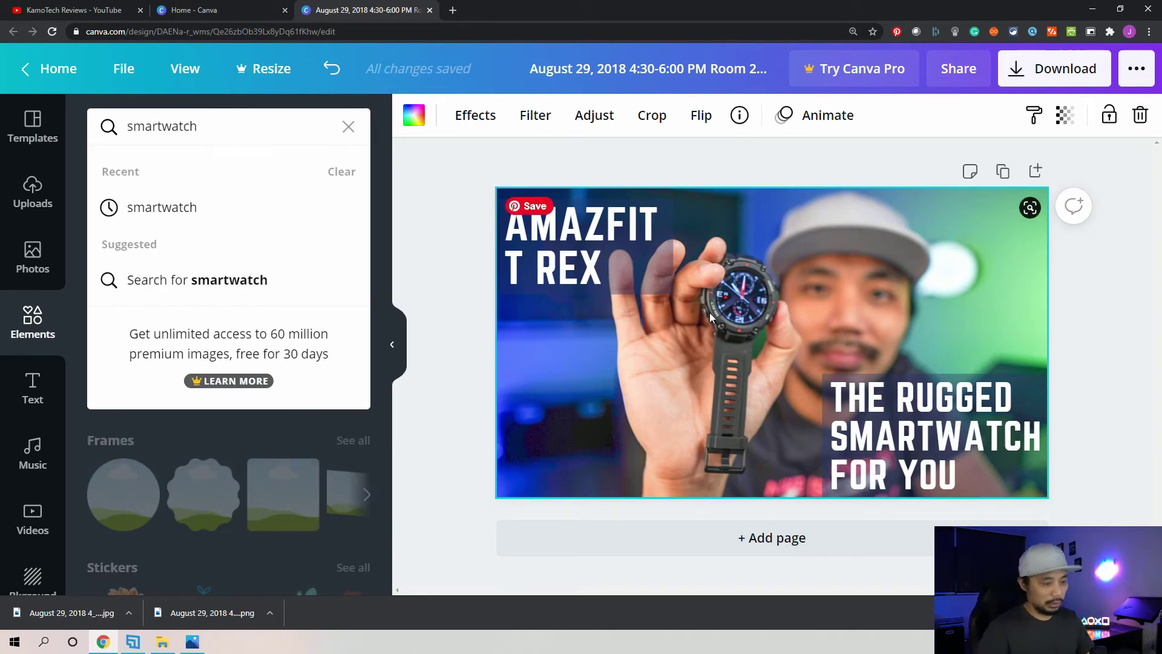
{"action": "key", "text": "Return"}
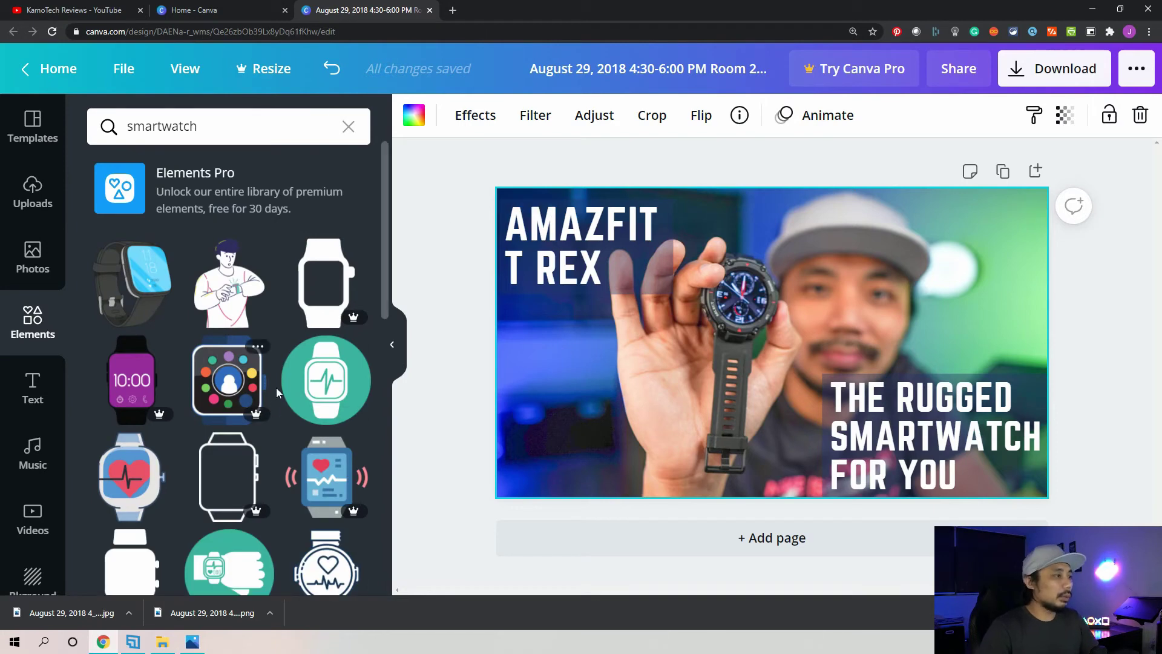
{"action": "scroll", "coordinate": [279, 392], "scroll_direction": "down", "scroll_amount": 6}
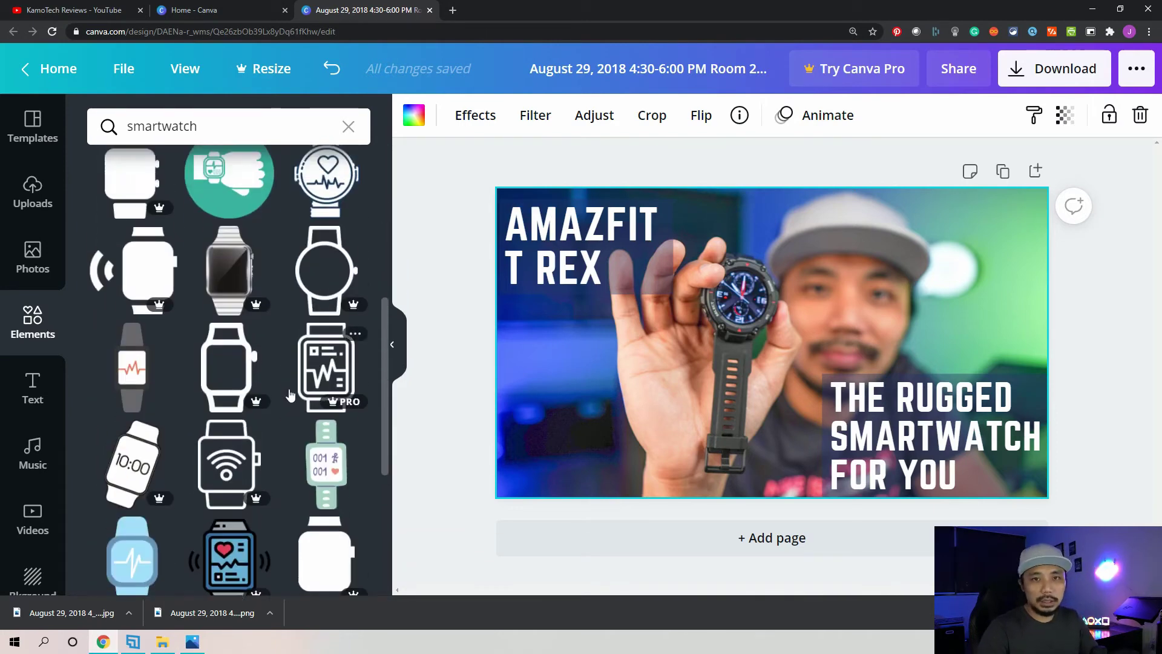
{"action": "scroll", "coordinate": [225, 429], "scroll_direction": "up", "scroll_amount": 4}
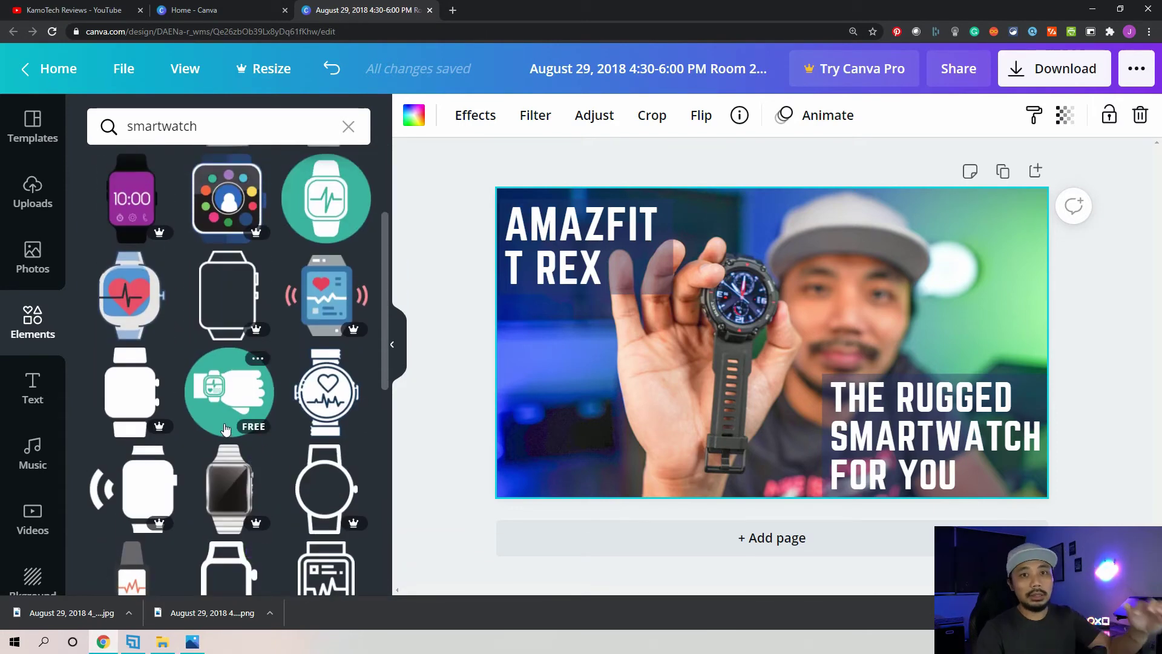
{"action": "scroll", "coordinate": [221, 400], "scroll_direction": "up", "scroll_amount": 3}
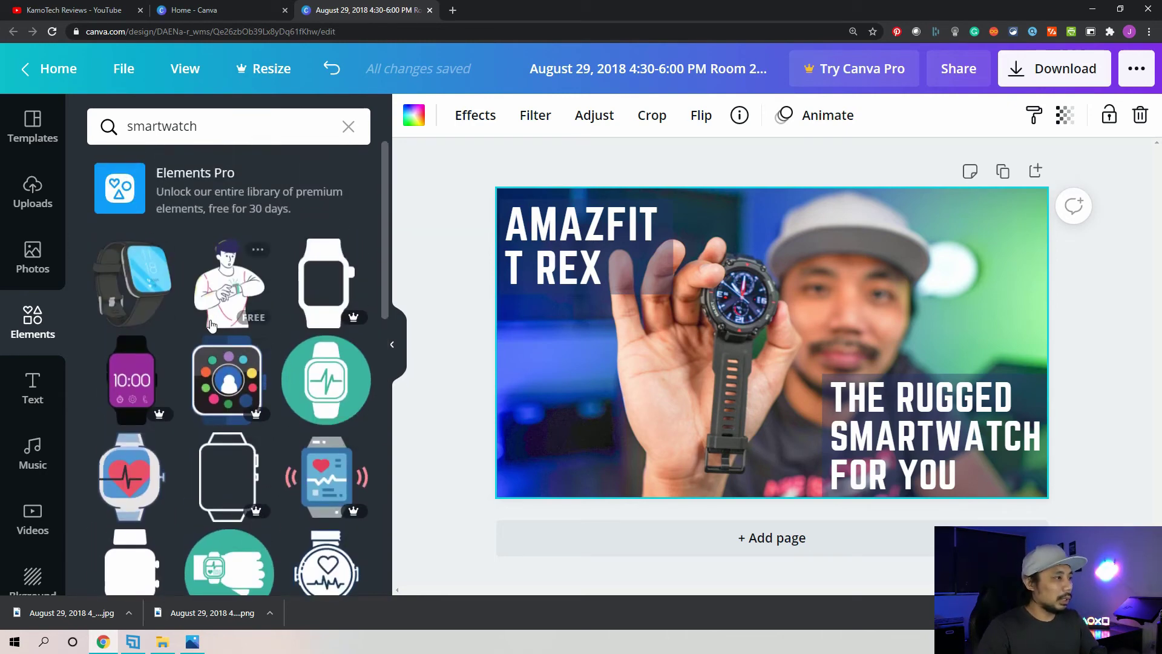
{"action": "scroll", "coordinate": [211, 330], "scroll_direction": "down", "scroll_amount": 5}
{"action": "scroll", "coordinate": [224, 345], "scroll_direction": "up", "scroll_amount": 4}
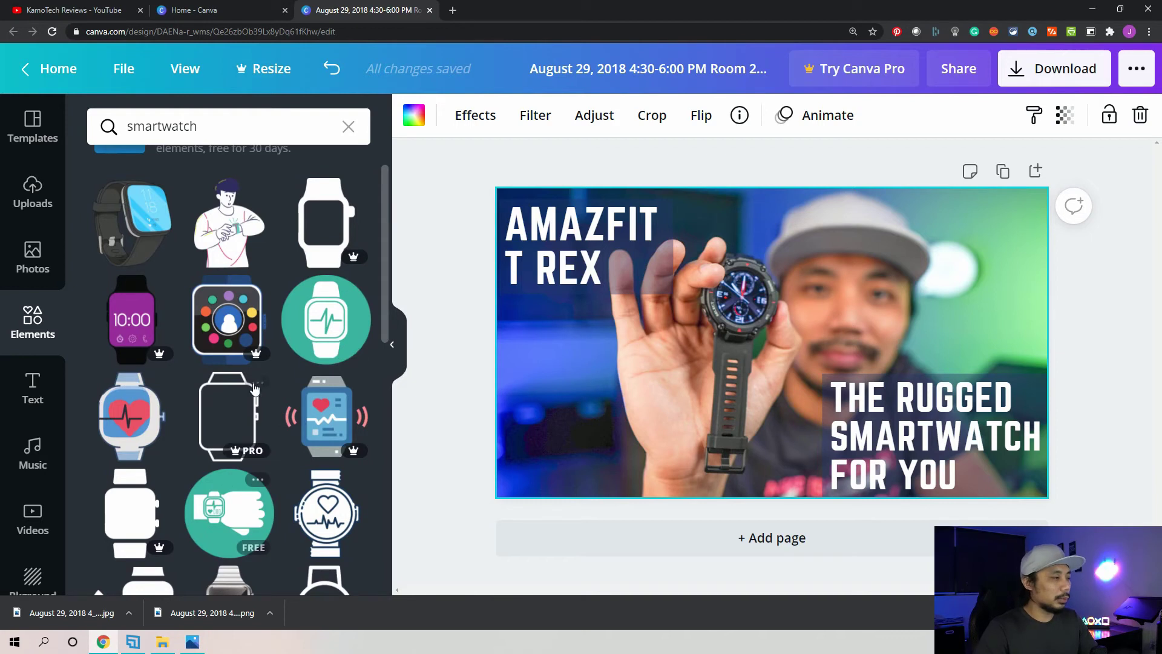
{"action": "scroll", "coordinate": [267, 402], "scroll_direction": "down", "scroll_amount": 2}
{"action": "scroll", "coordinate": [283, 416], "scroll_direction": "up", "scroll_amount": 2}
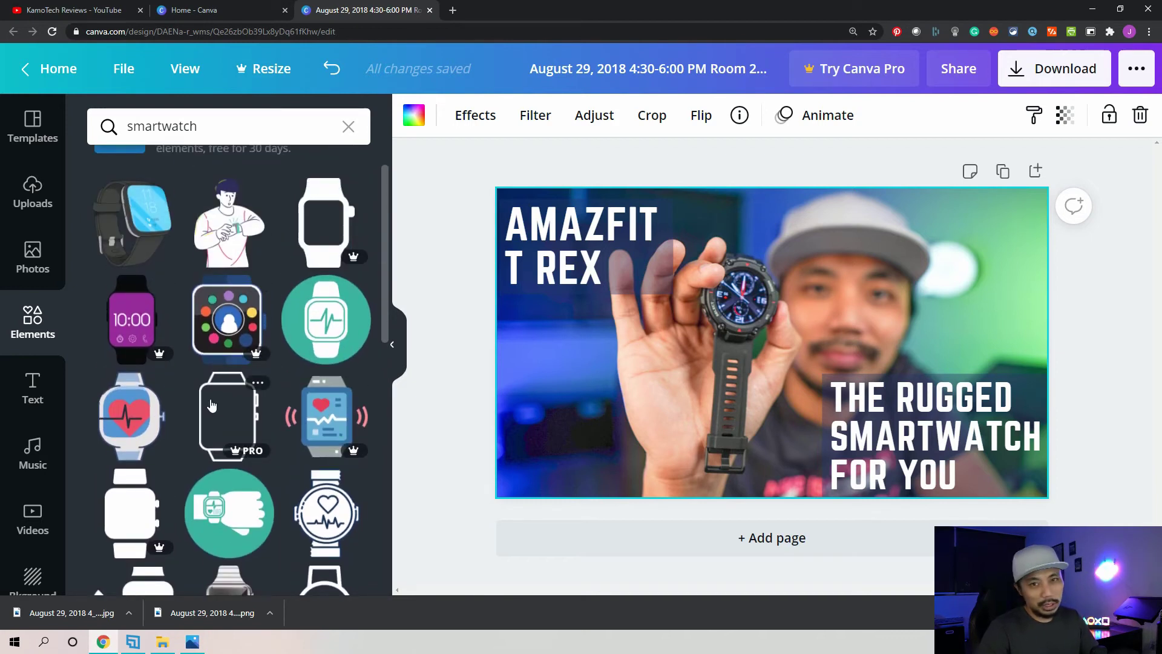
{"action": "scroll", "coordinate": [278, 385], "scroll_direction": "down", "scroll_amount": 2}
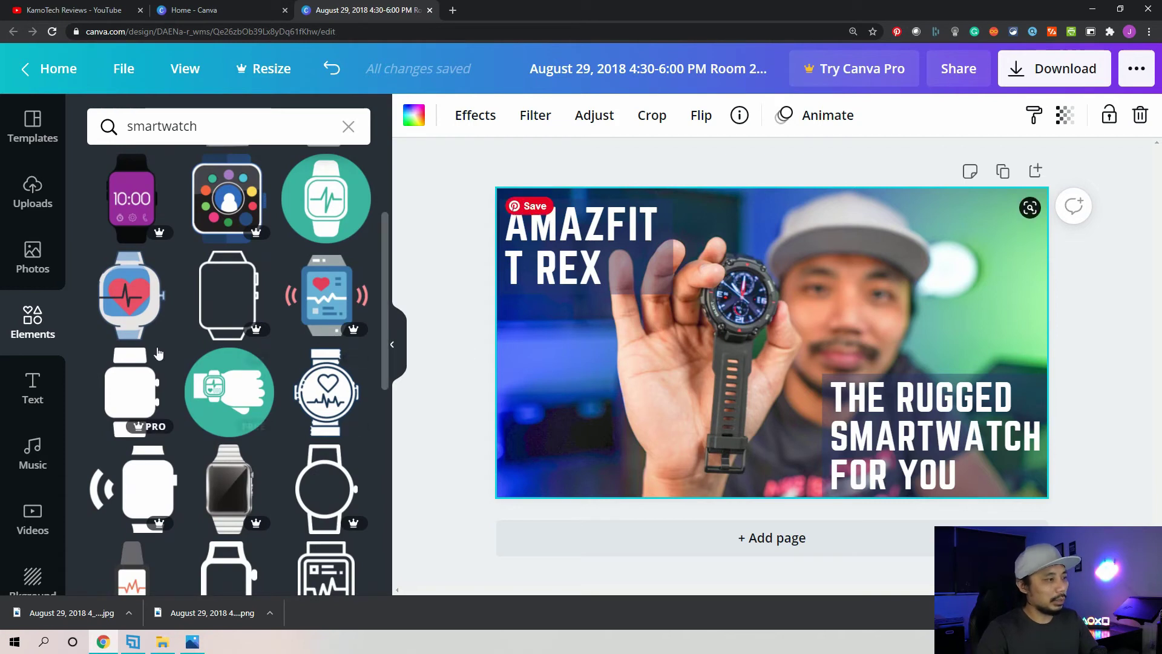
{"action": "scroll", "coordinate": [244, 447], "scroll_direction": "down", "scroll_amount": 2}
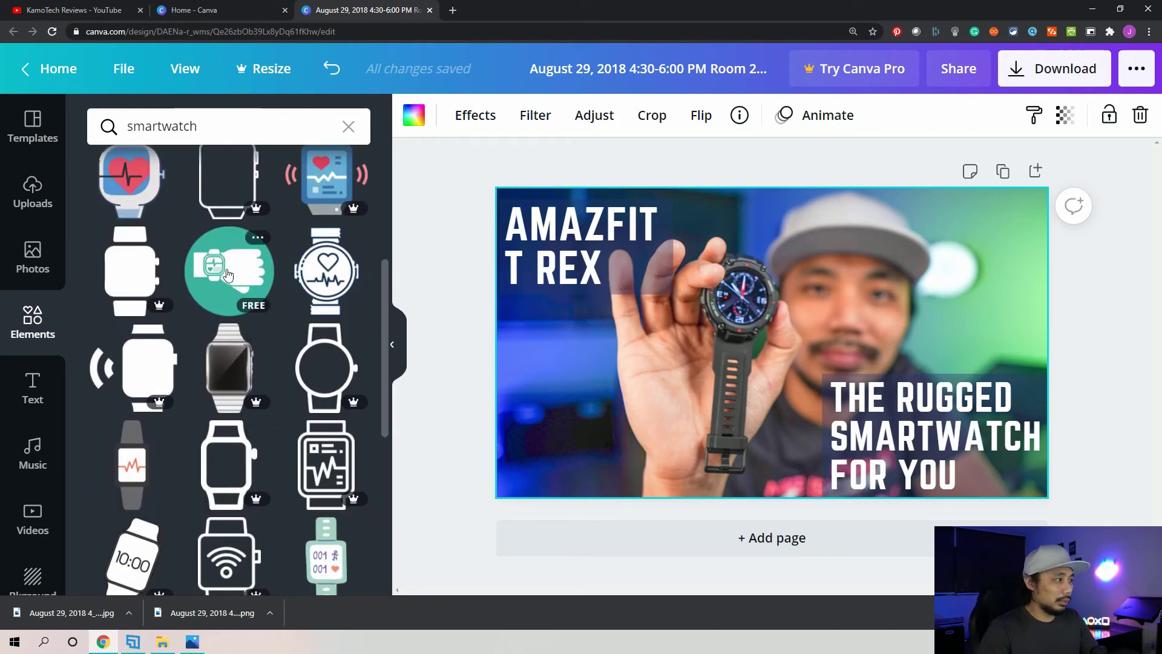
Place the teal wrist-watch icon at the lower left below the AMAZFIT T REX caption, then hide the panel.
{"action": "left_click_drag", "start_coordinate": [223, 265], "coordinate": [563, 384]}
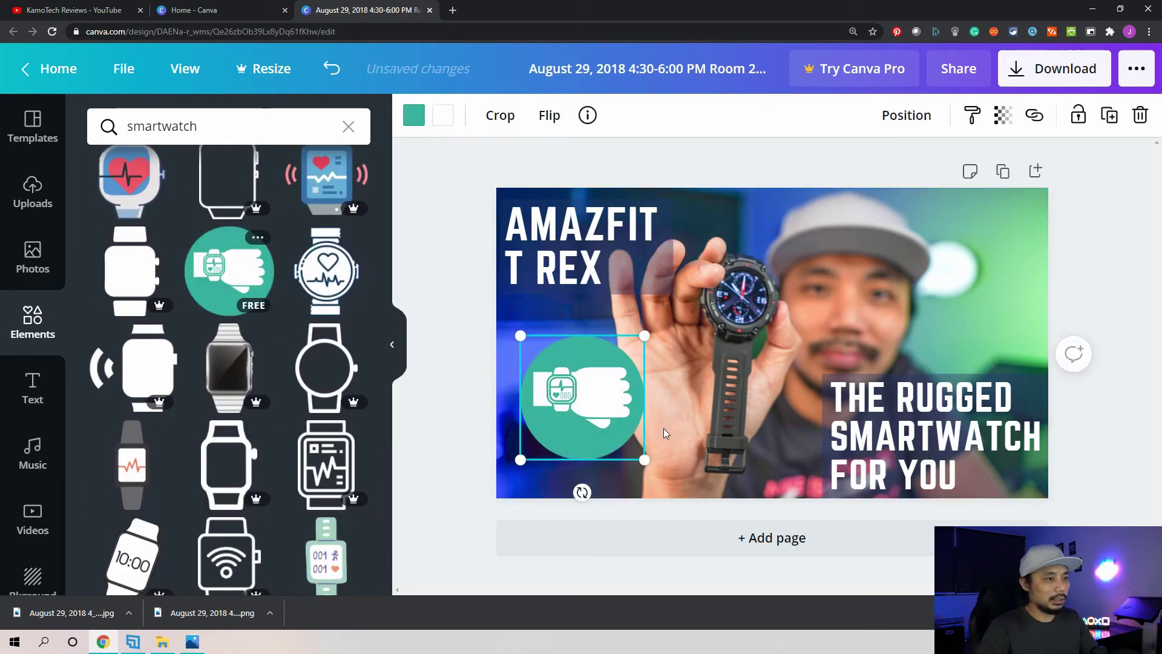
{"action": "left_click", "coordinate": [1076, 351]}
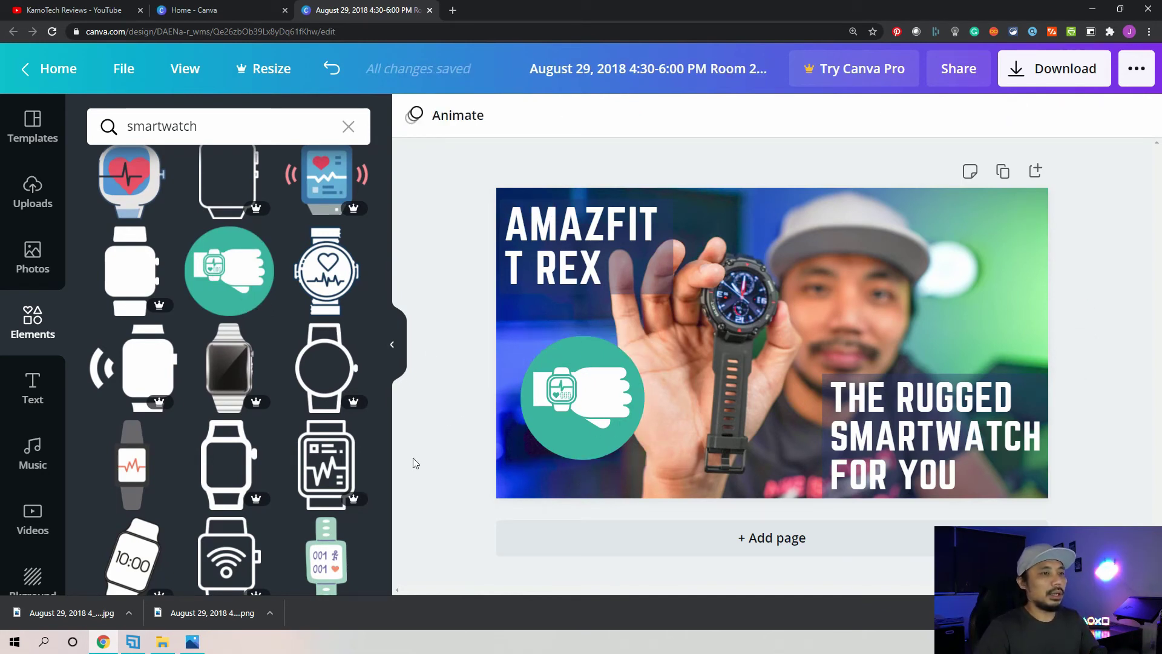
{"action": "left_click", "coordinate": [397, 351]}
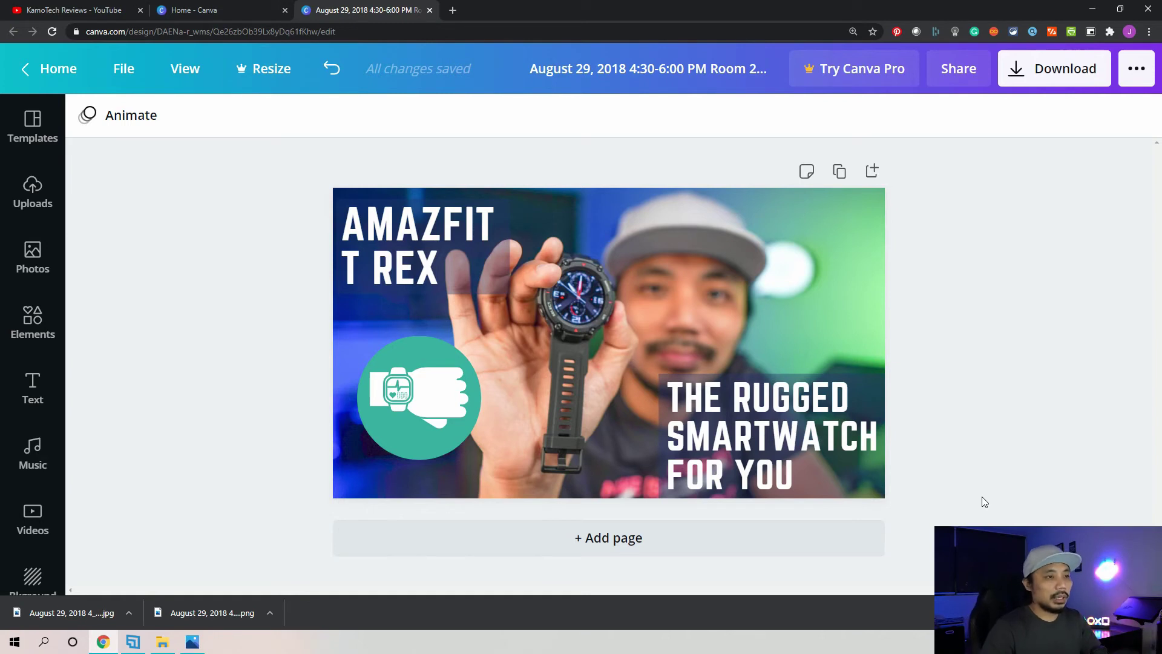
Download the thumbnail as a PNG.
{"action": "left_click", "coordinate": [1037, 78]}
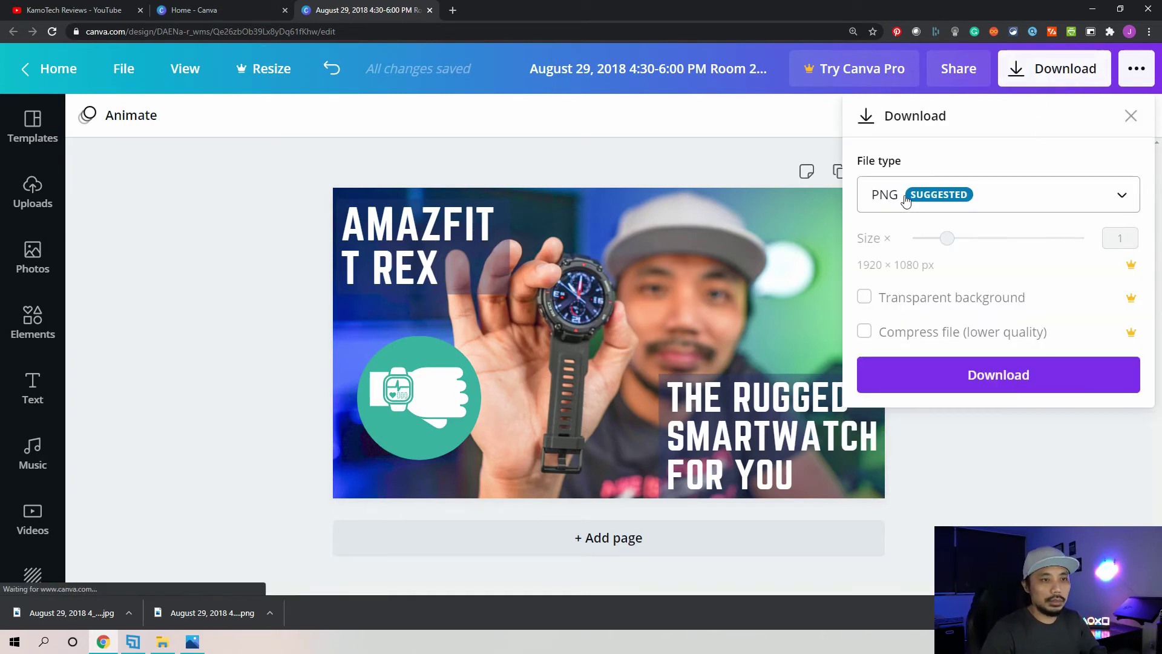
{"action": "left_click", "coordinate": [994, 200]}
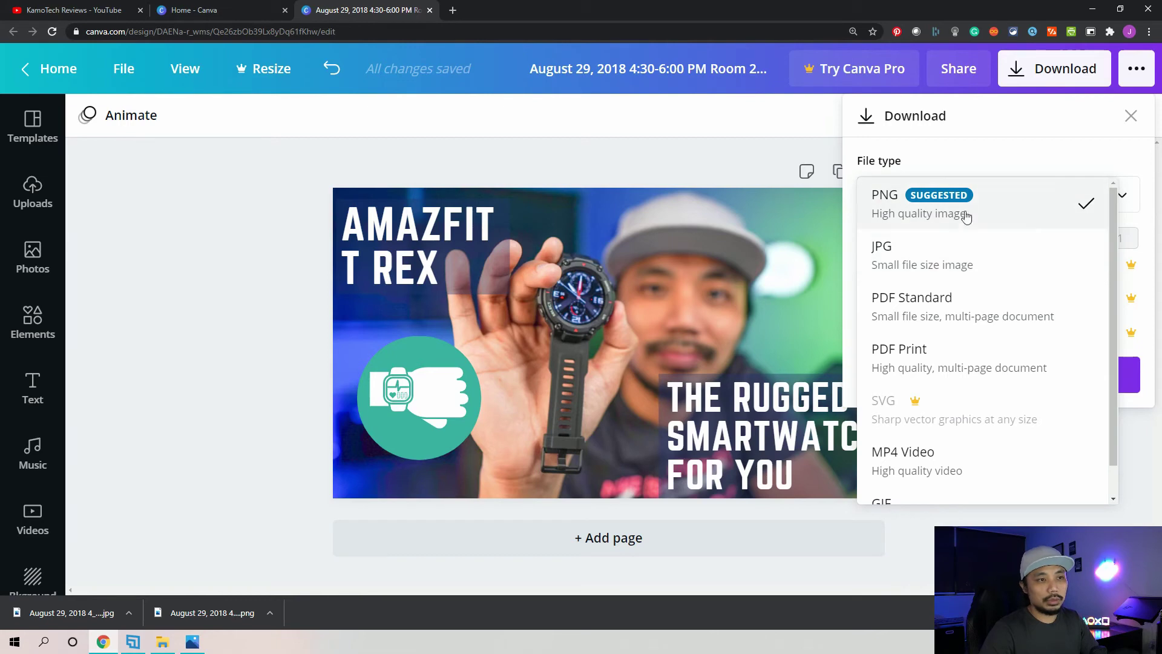
{"action": "left_click", "coordinate": [998, 213]}
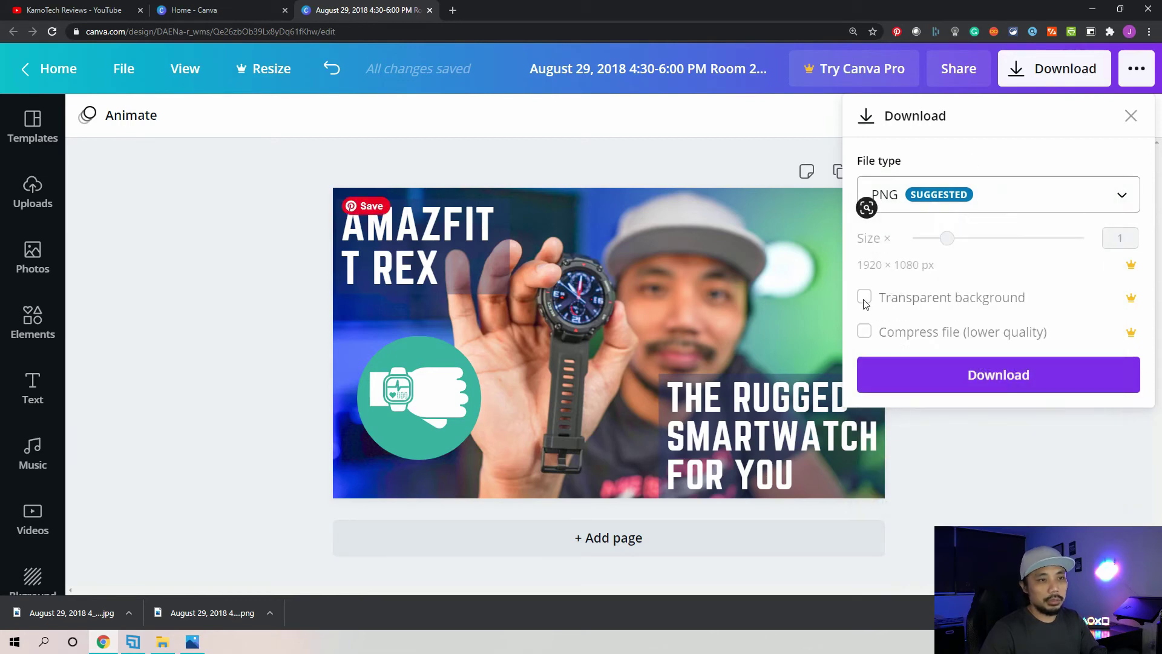
{"action": "left_click", "coordinate": [965, 379]}
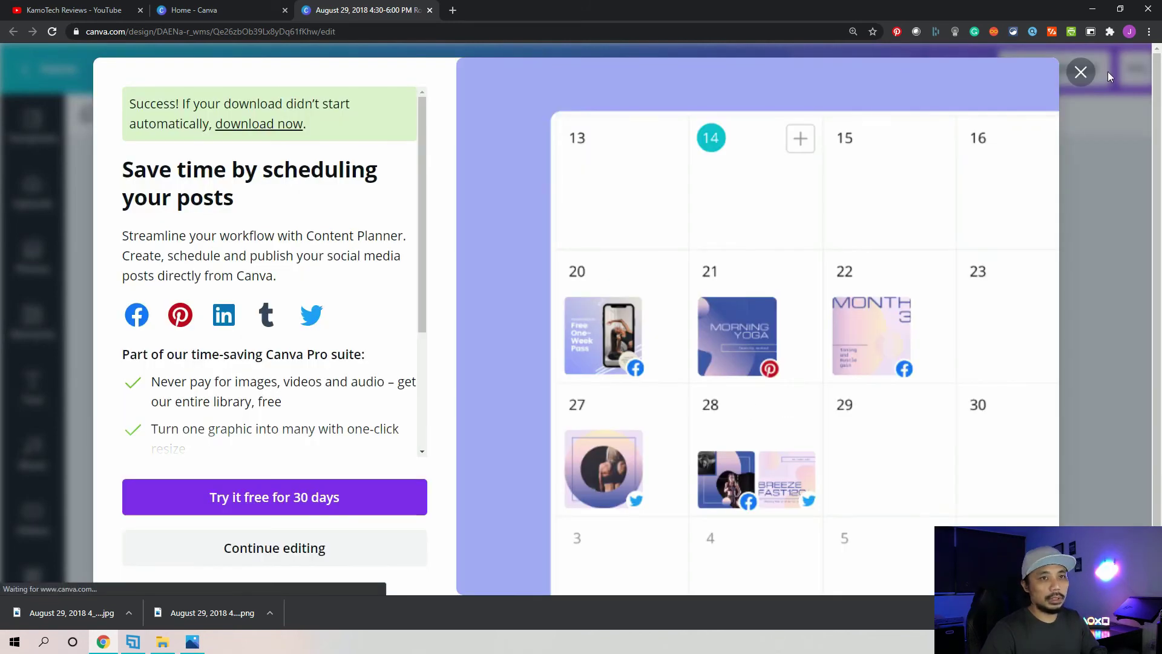
{"action": "left_click", "coordinate": [1082, 73]}
Download the thumbnail again as a JPG.
{"action": "left_click", "coordinate": [1044, 68]}
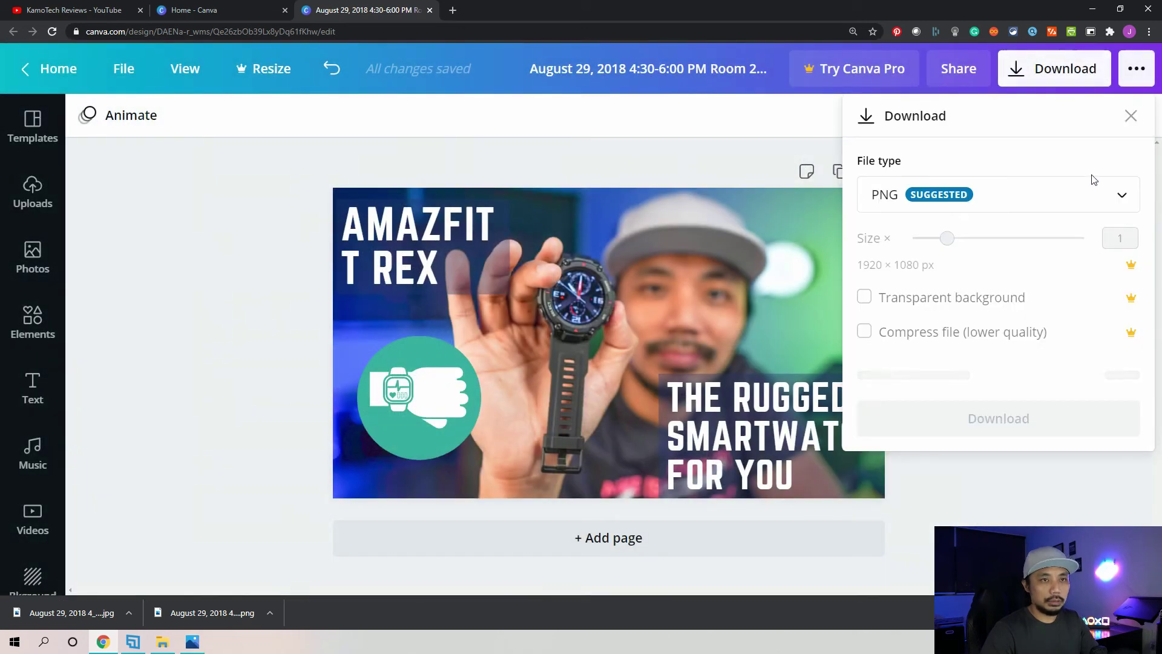
{"action": "left_click", "coordinate": [975, 200]}
{"action": "left_click", "coordinate": [961, 262]}
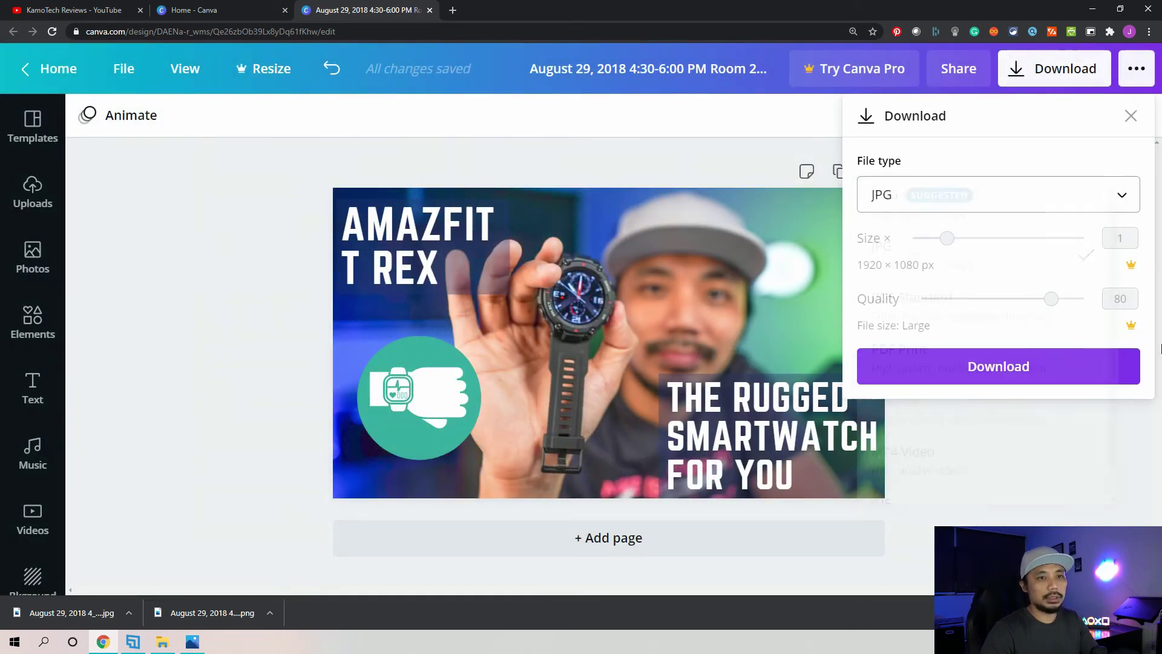
{"action": "left_click", "coordinate": [1032, 367]}
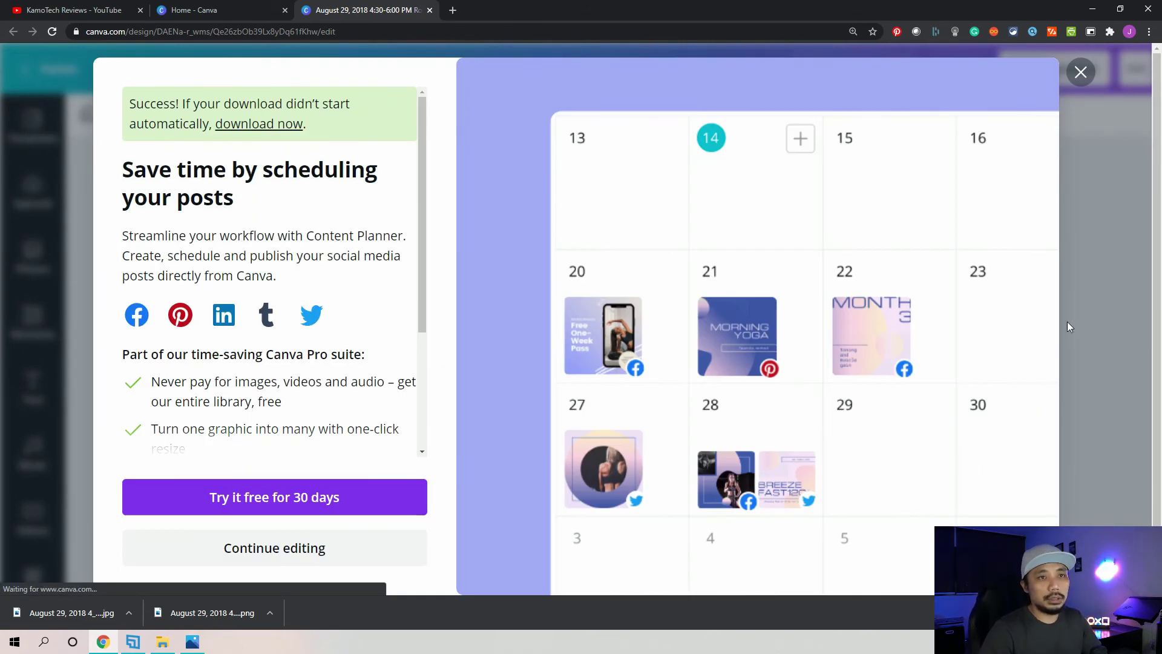
{"action": "left_click", "coordinate": [1079, 75]}
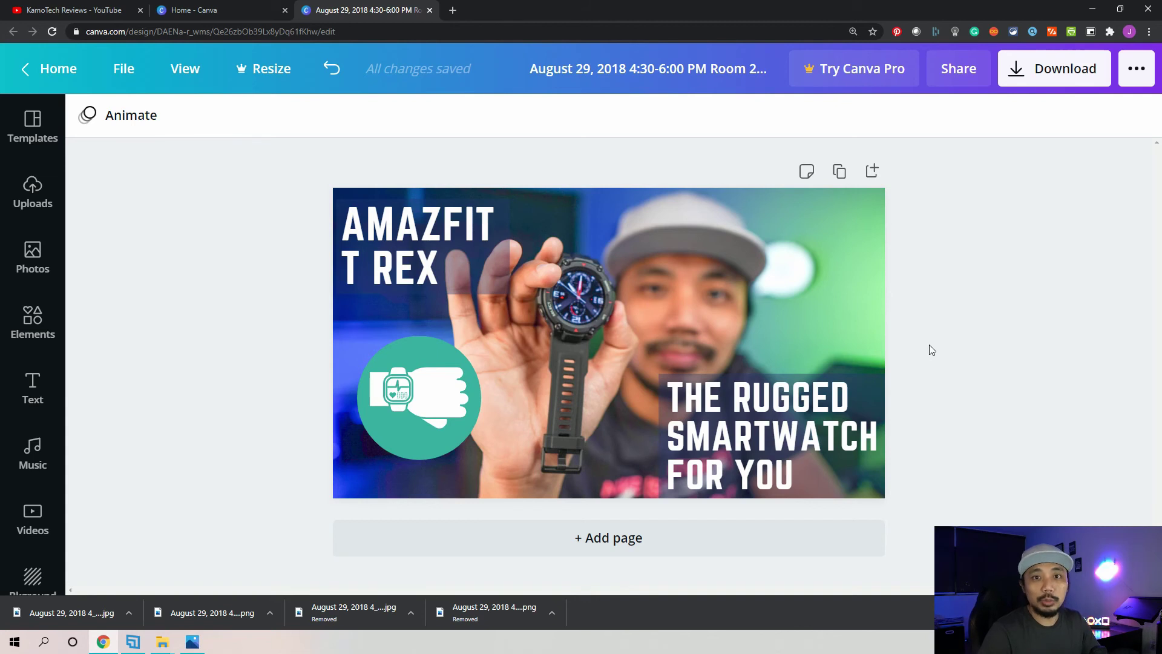
Switch to the Thumbnail folder window and show its files in Details view.
{"action": "left_click", "coordinate": [162, 645]}
{"action": "left_click", "coordinate": [84, 602]}
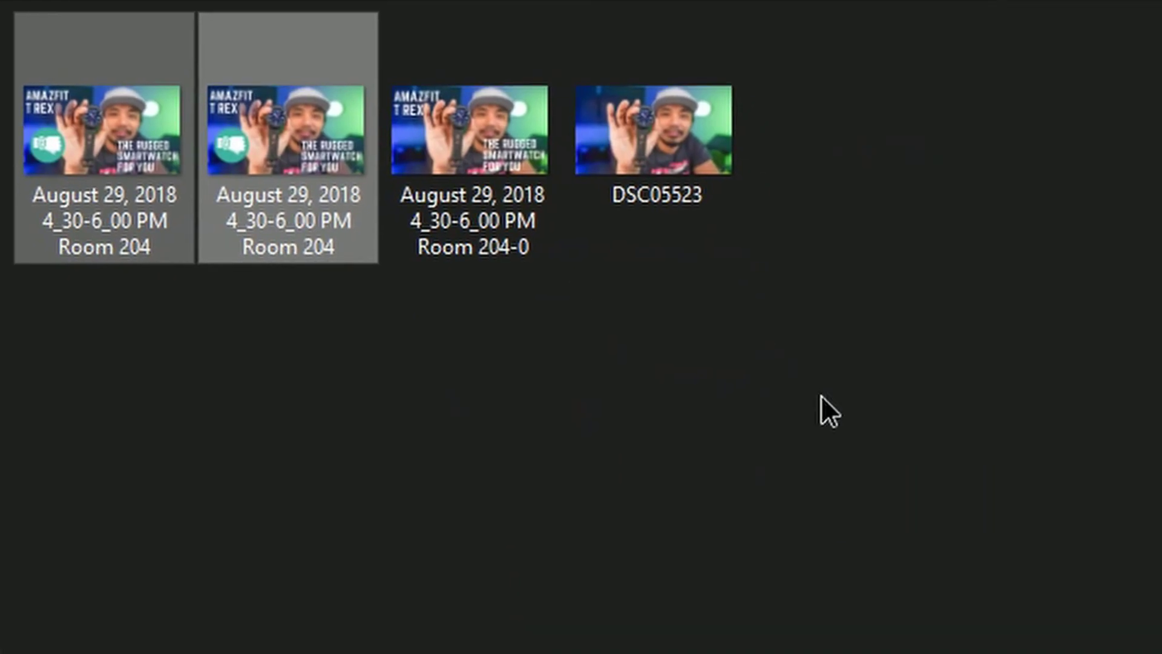
{"action": "left_click", "coordinate": [158, 115]}
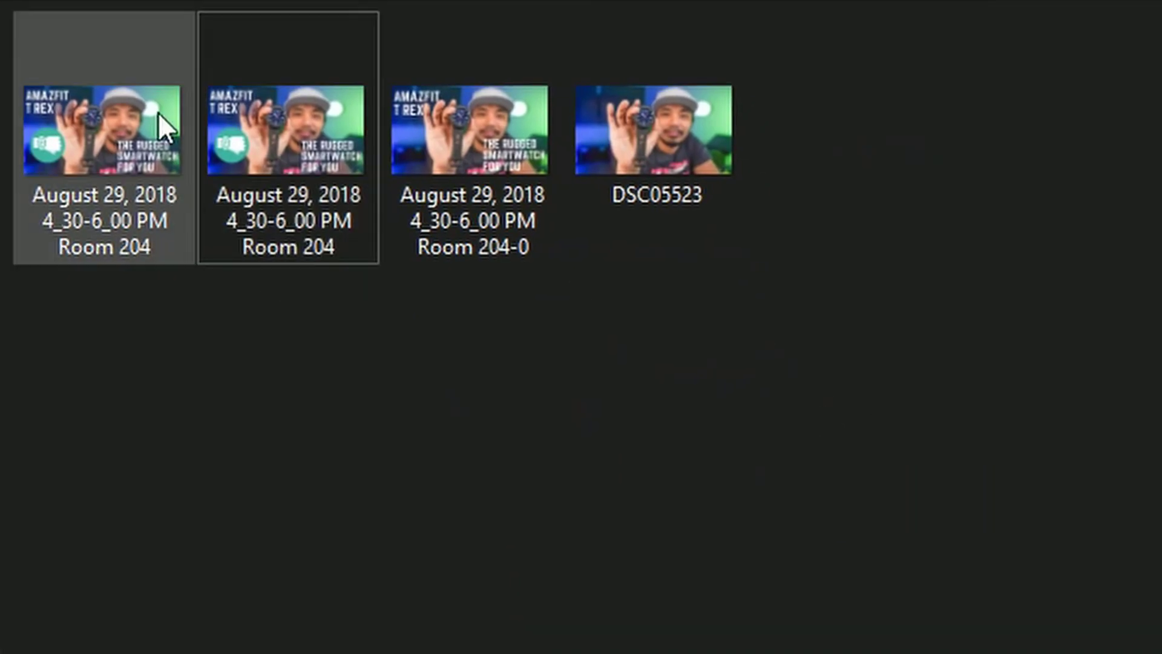
{"action": "left_click", "coordinate": [299, 139]}
{"action": "key", "text": "ctrl+shift+6"}
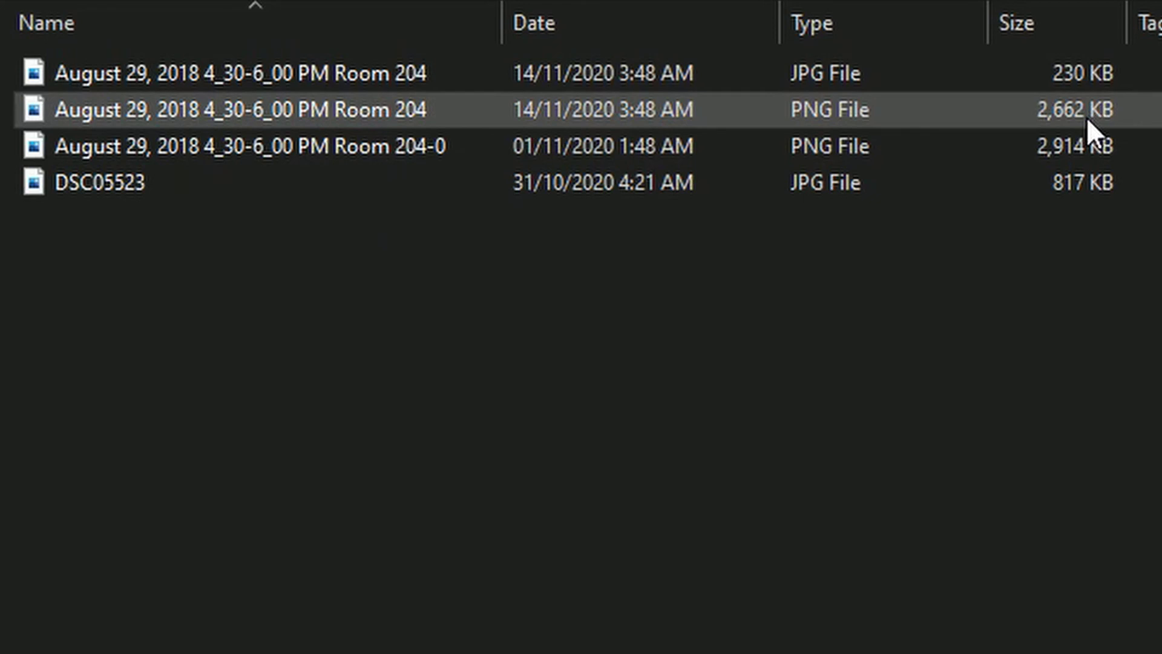
Open the 230 KB JPG export in Photos.
{"action": "left_click", "coordinate": [1090, 330]}
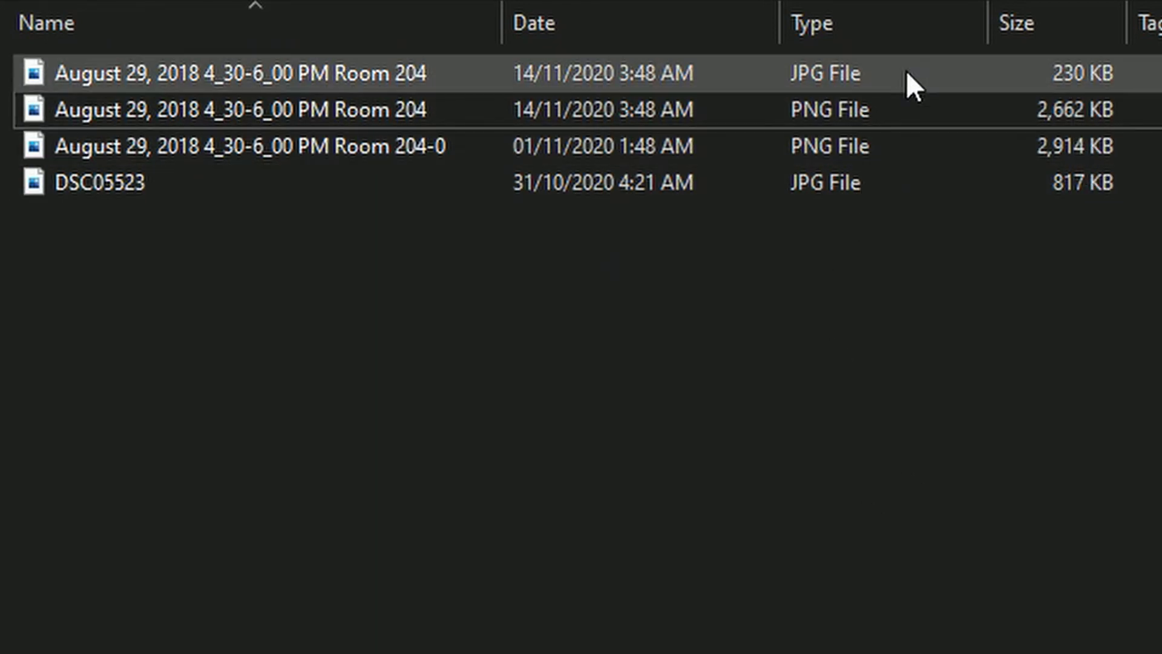
{"action": "left_click", "coordinate": [907, 73]}
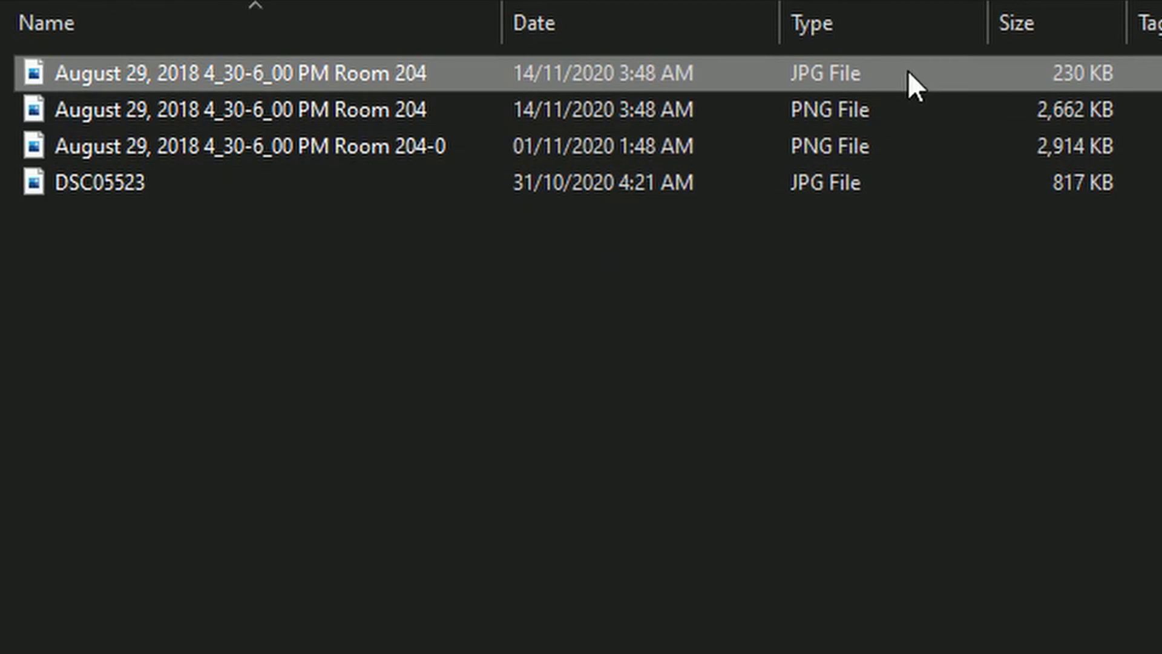
{"action": "double_click", "coordinate": [908, 73]}
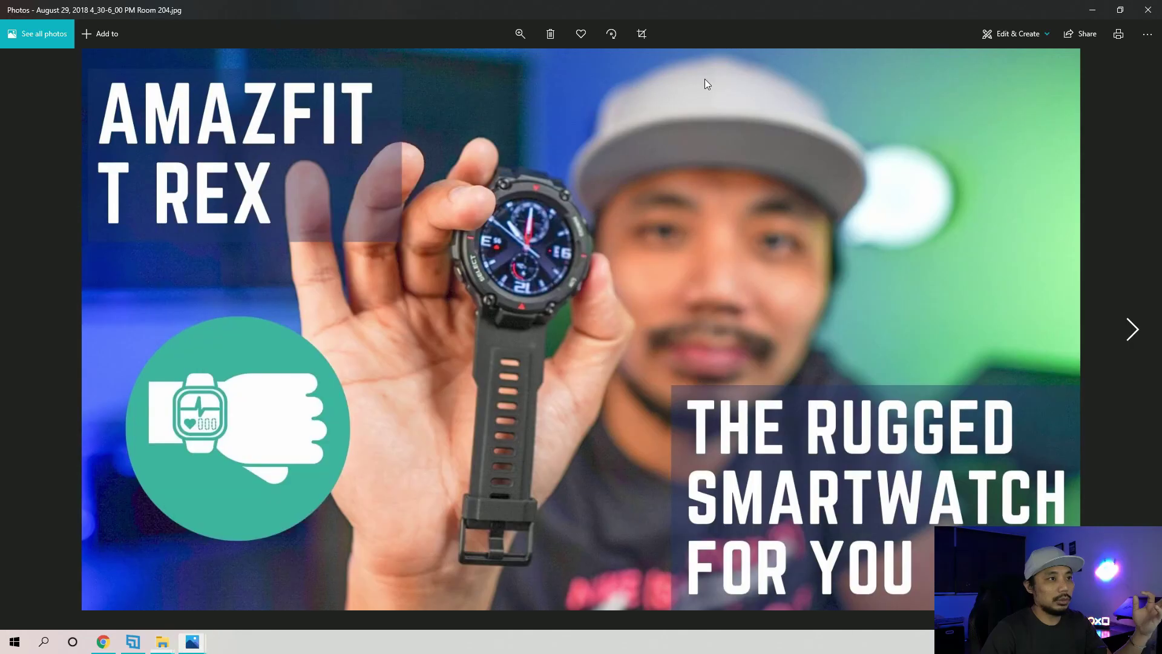
View the 2,662 KB PNG in Photos, then reopen the 230 KB JPG to compare.
{"action": "left_click", "coordinate": [1094, 12]}
{"action": "left_click", "coordinate": [681, 256]}
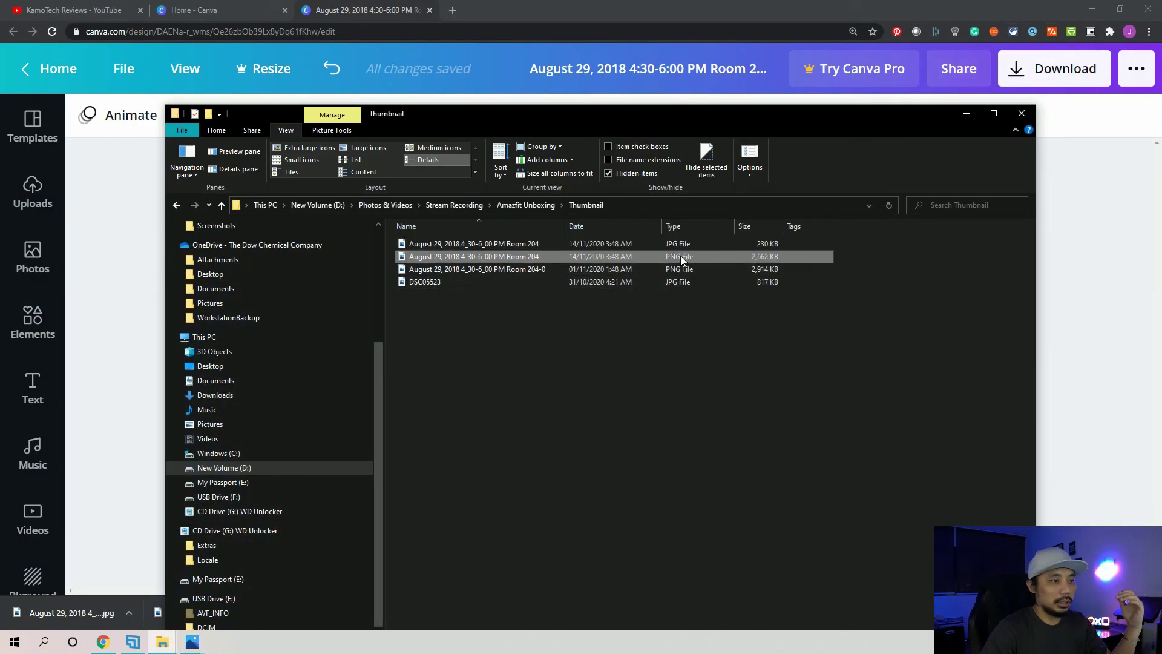
{"action": "double_click", "coordinate": [680, 256]}
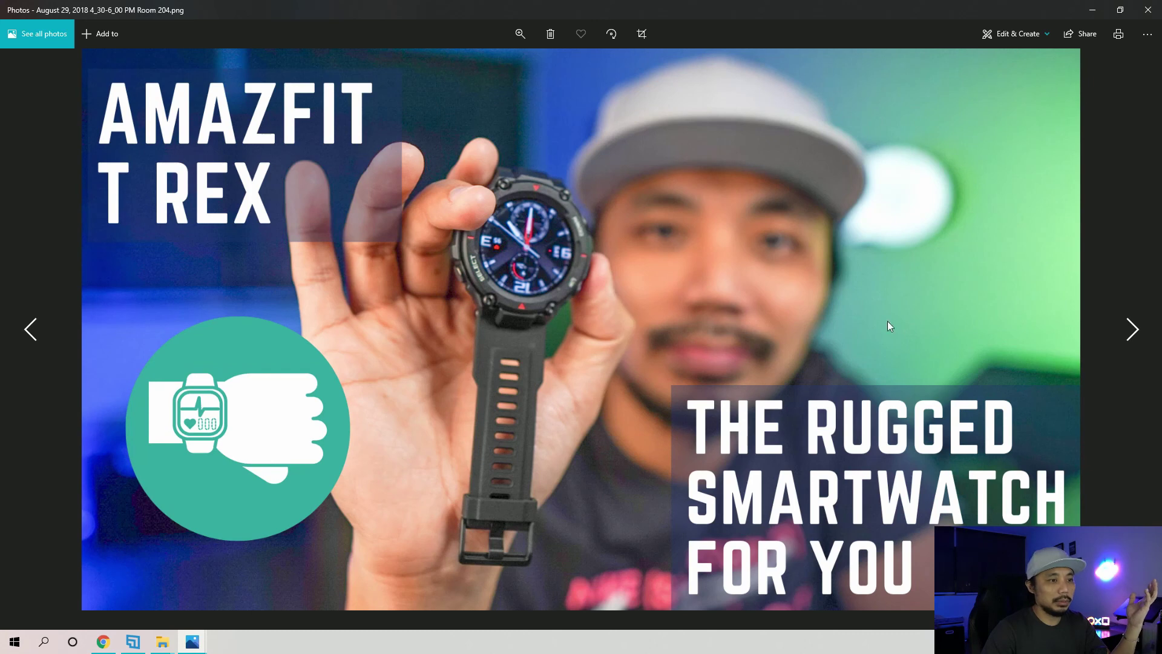
{"action": "left_click", "coordinate": [1093, 10]}
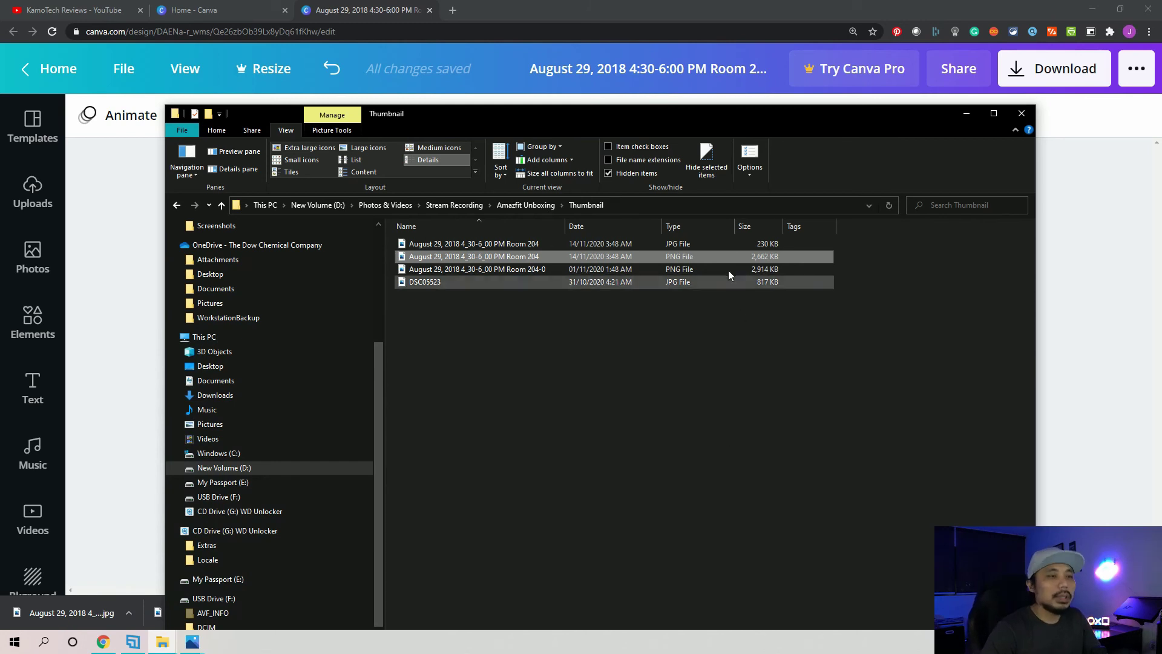
{"action": "double_click", "coordinate": [670, 249]}
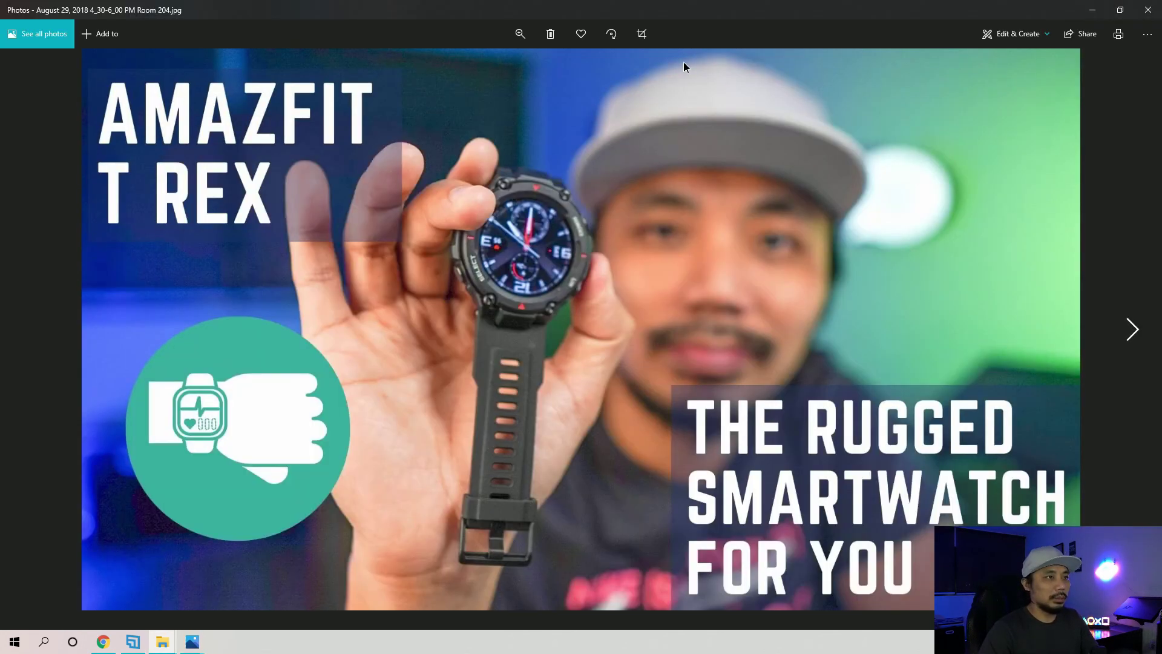